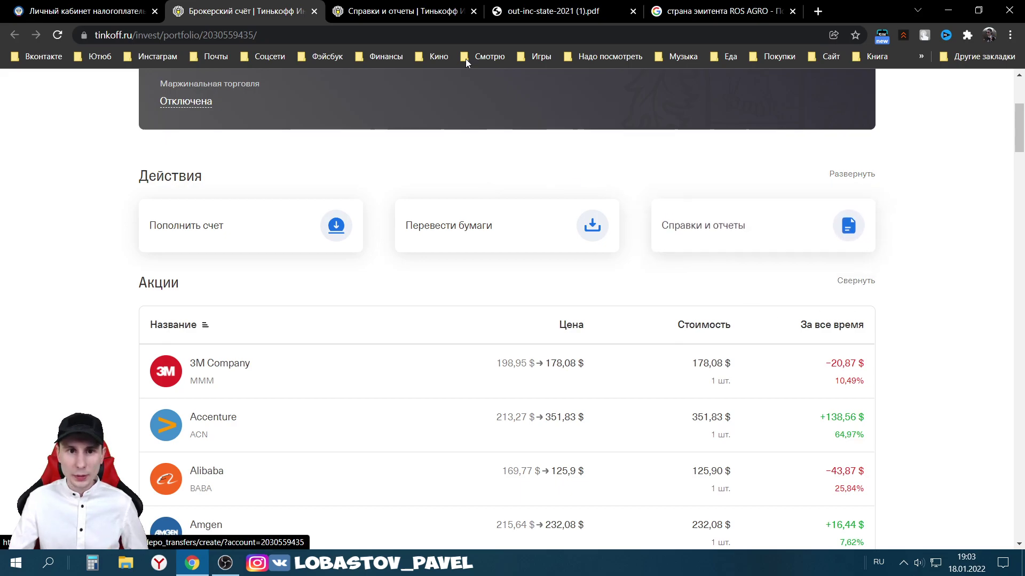
Step: Examine the broker's statements page and all pages of the 2021 foreign income statement out-inc-state-2021 (1).pdf
left_click(401, 11)
scroll(372, 235, "down", 10)
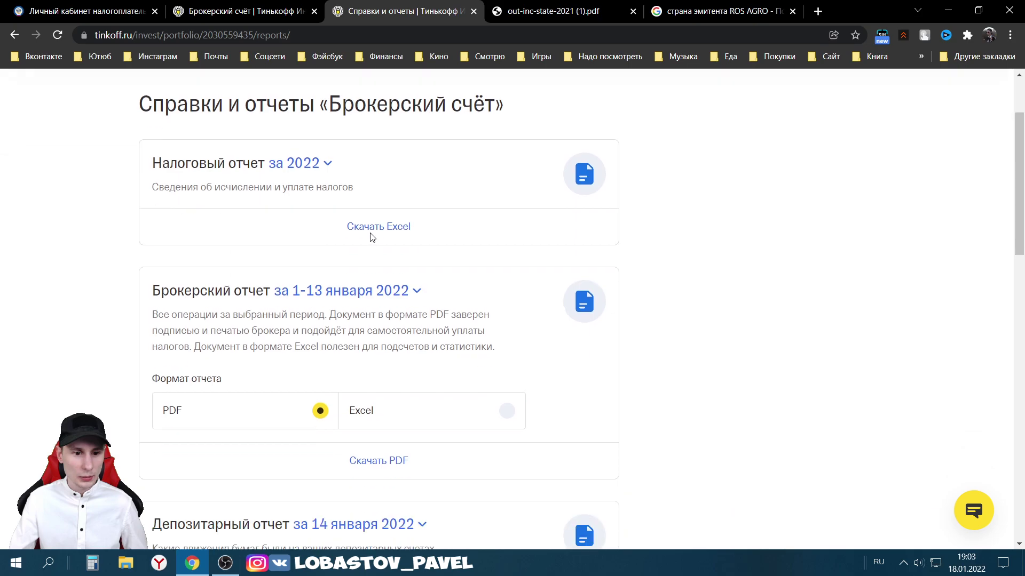
scroll(372, 238, "down", 2)
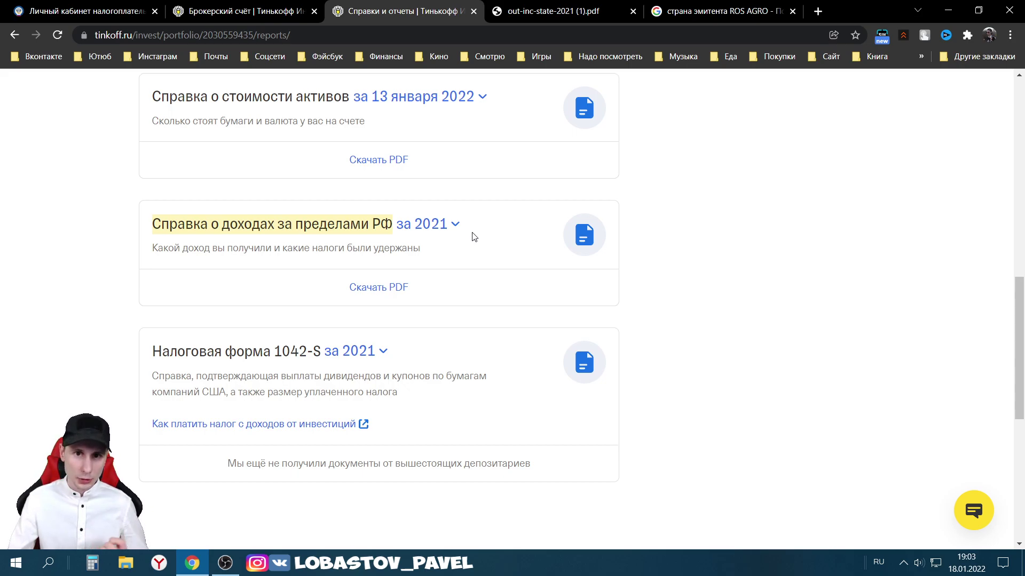
left_click(541, 12)
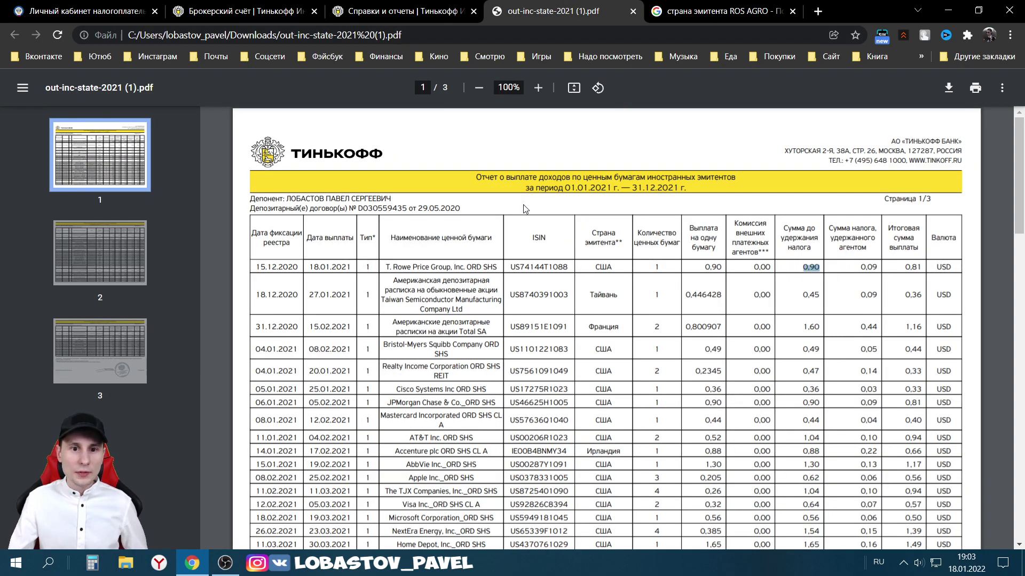
scroll(523, 205, "down", 20)
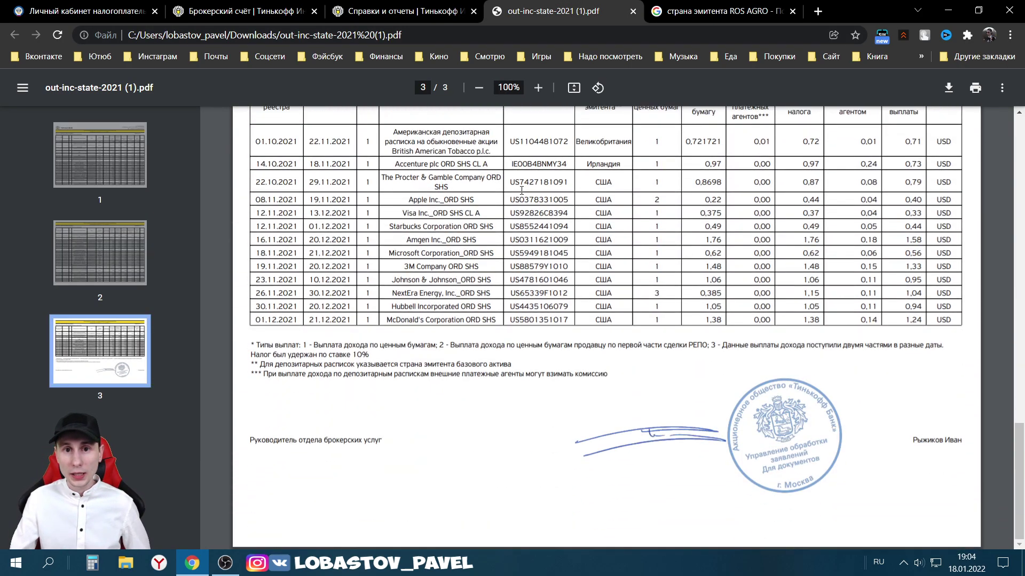
scroll(522, 190, "up", 20)
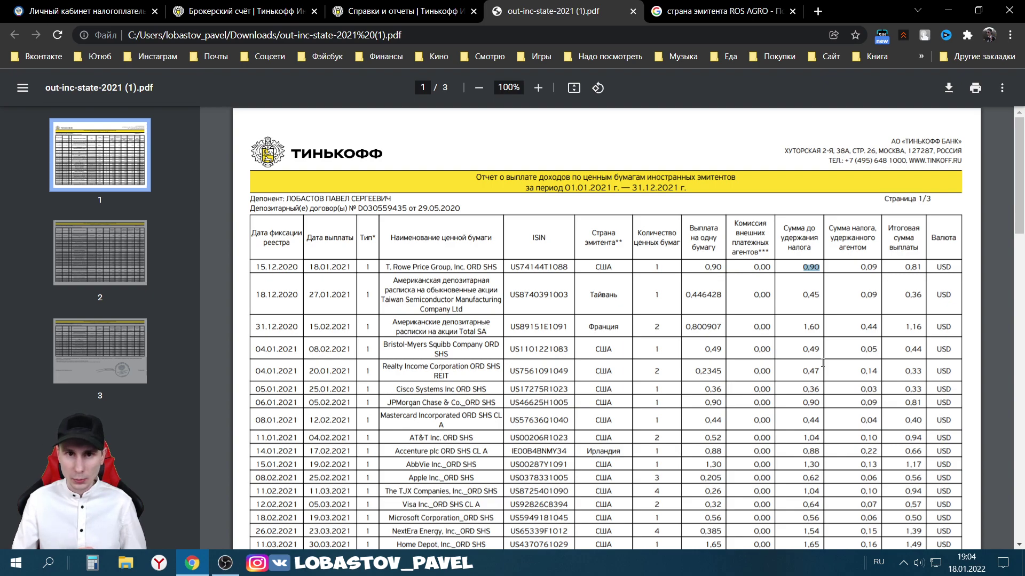
left_click(701, 13)
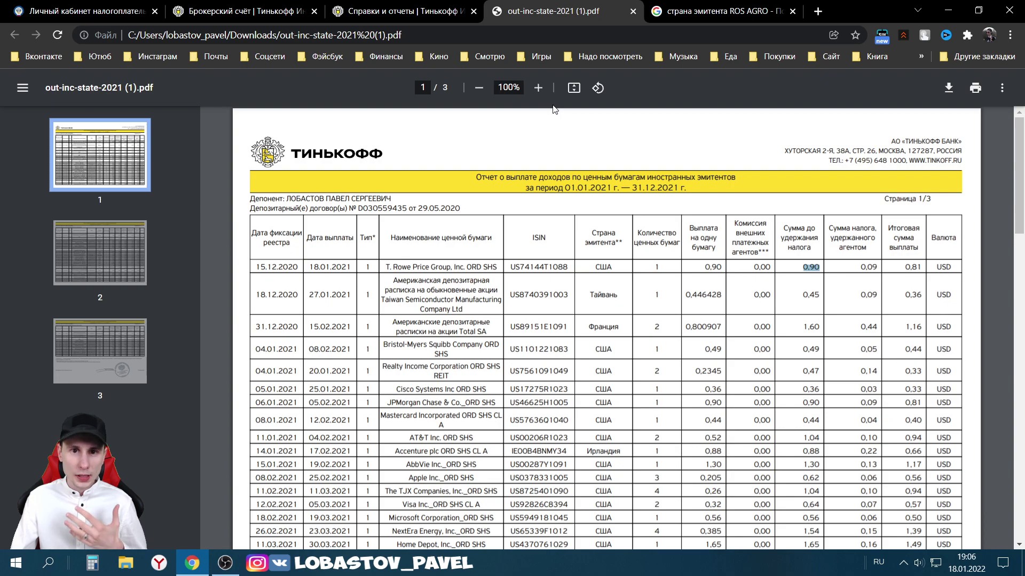
Step: Start a 3-НДФЛ declaration for 2021 in the taxpayer account as a first-time filing by a Russian tax resident, and proceed to the income stage
left_click(104, 12)
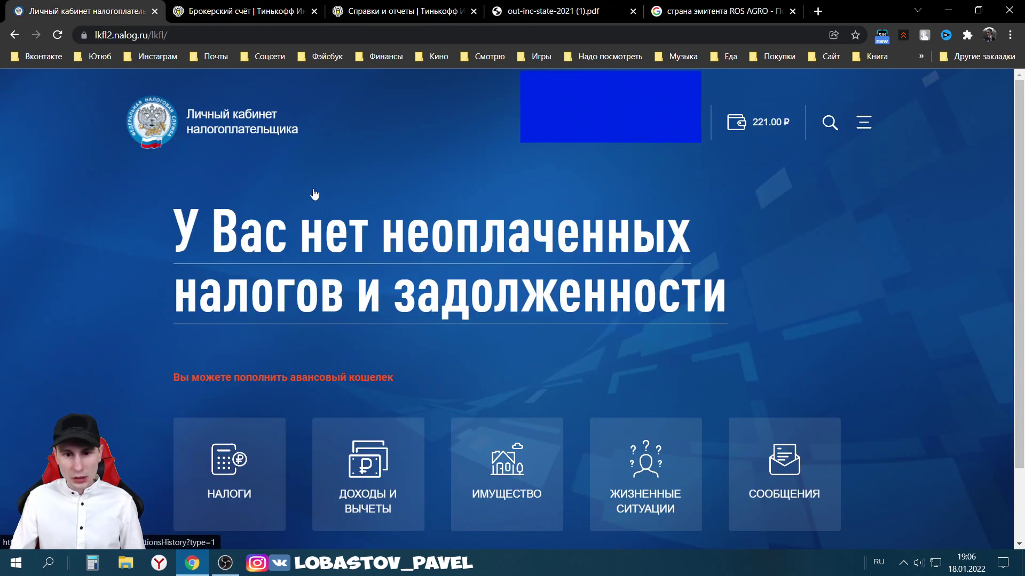
scroll(821, 219, "down", 2)
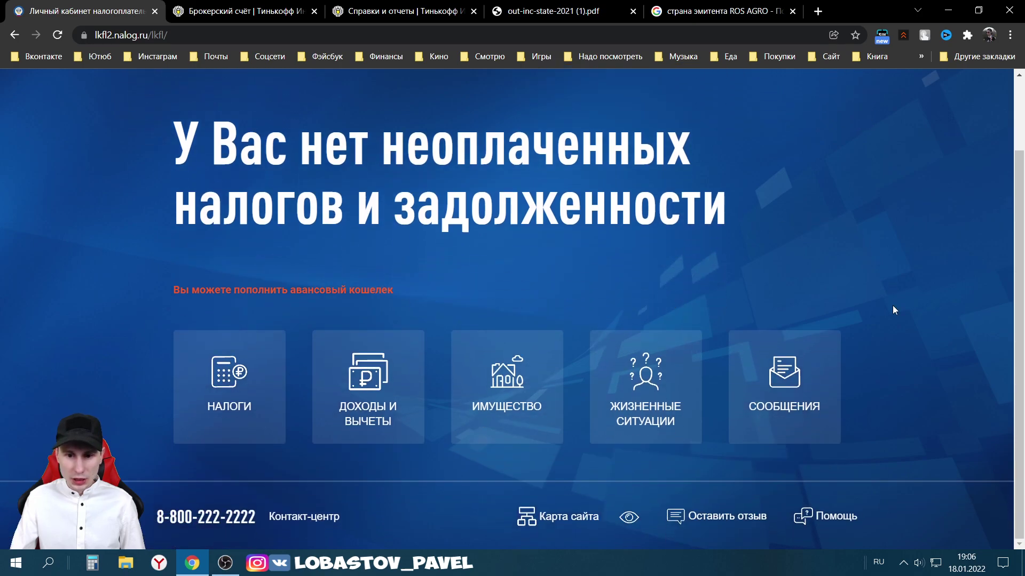
left_click(653, 376)
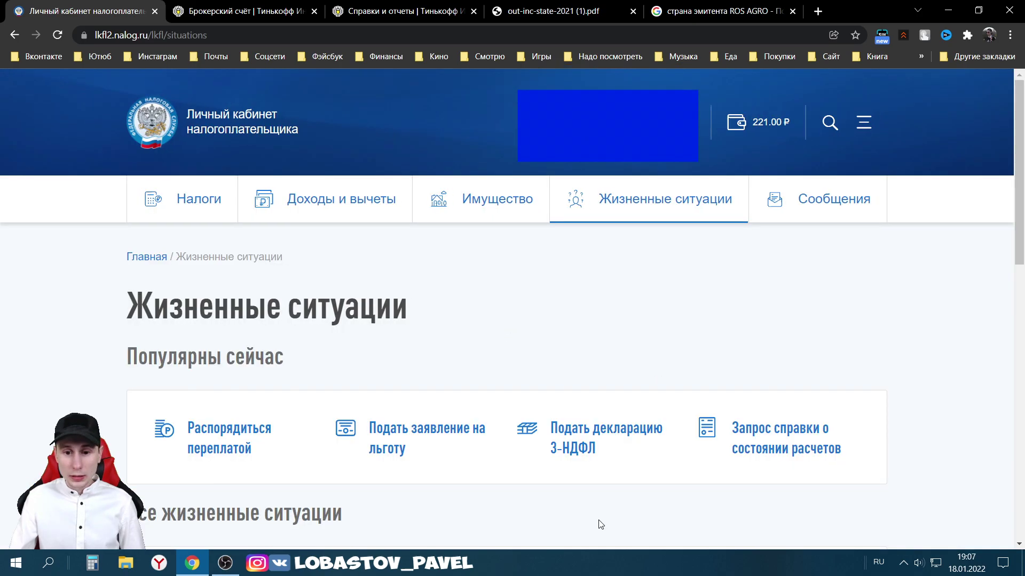
left_click(584, 441)
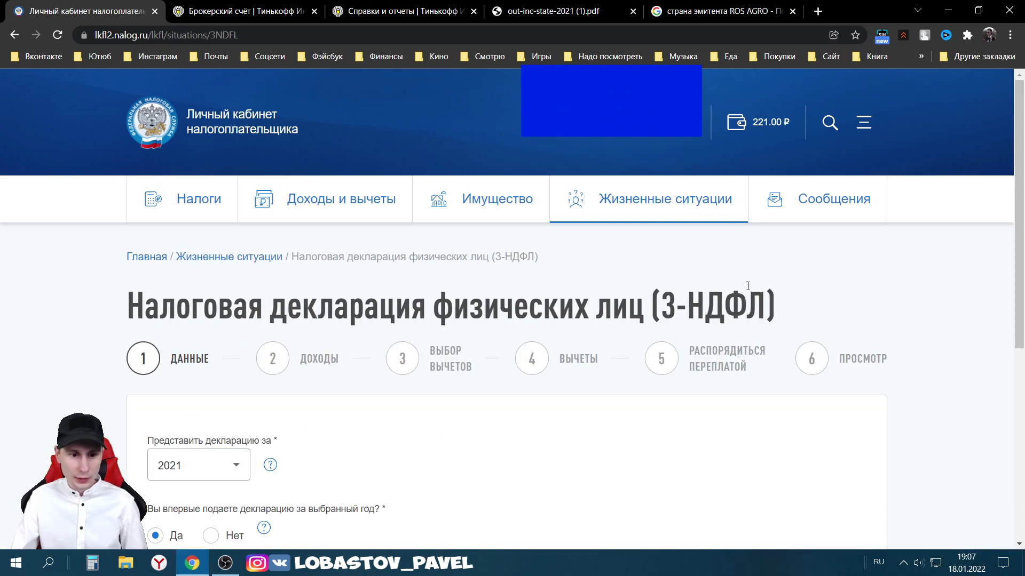
scroll(747, 286, "down", 3)
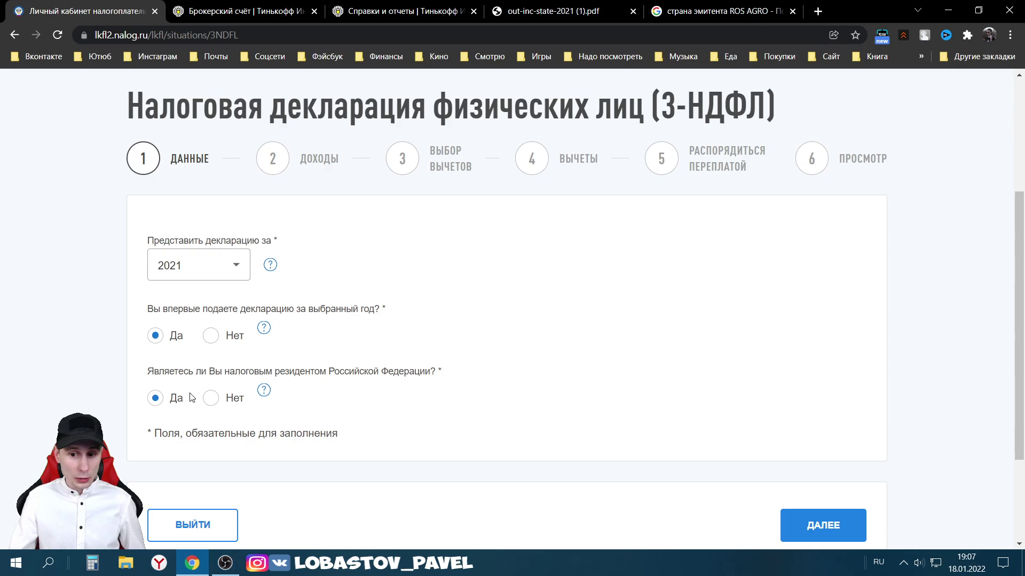
left_click(810, 523)
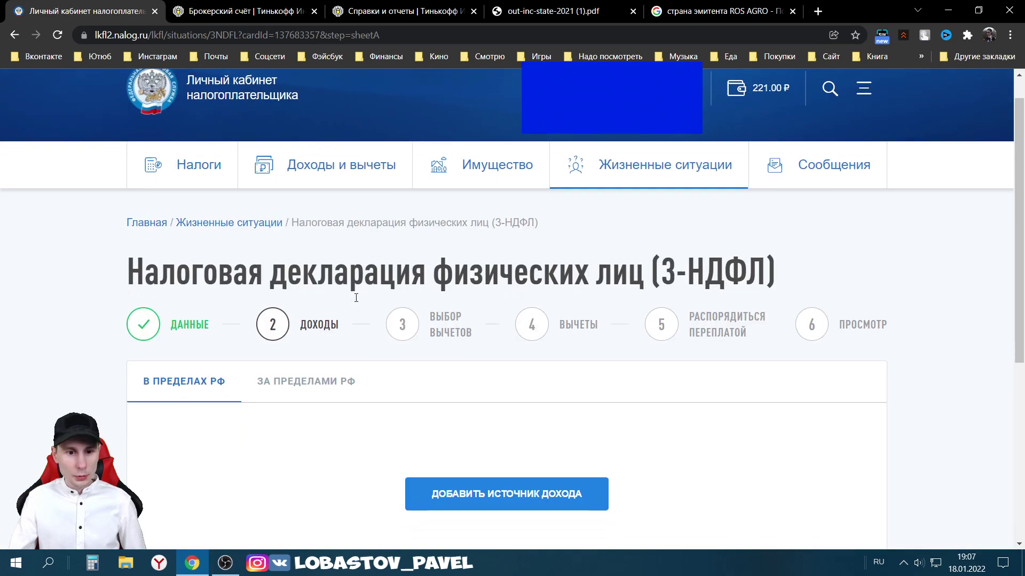
Step: Add an income source outside the Russian Federation to the declaration
scroll(359, 308, "down", 2)
left_click(320, 160)
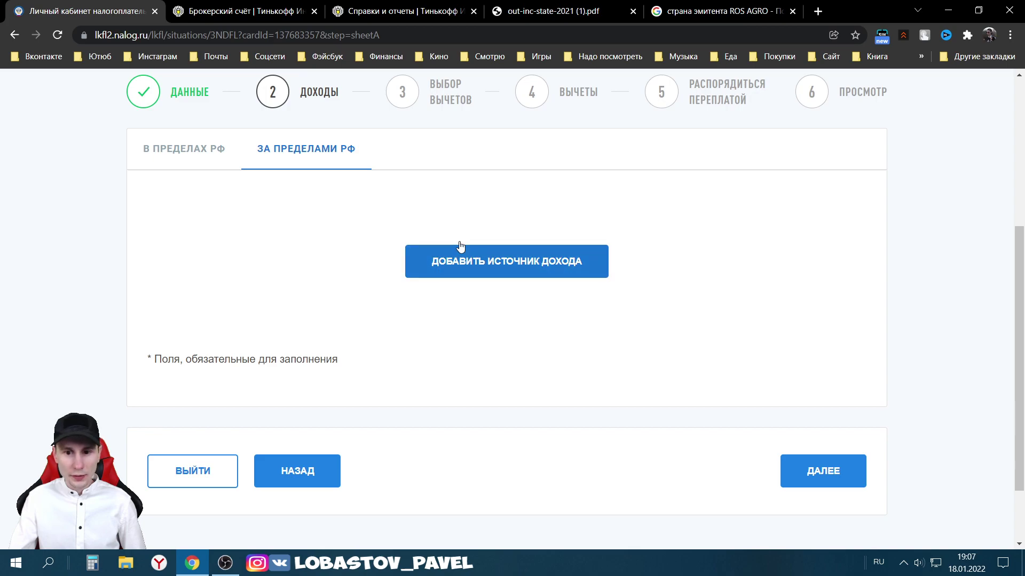
left_click(497, 256)
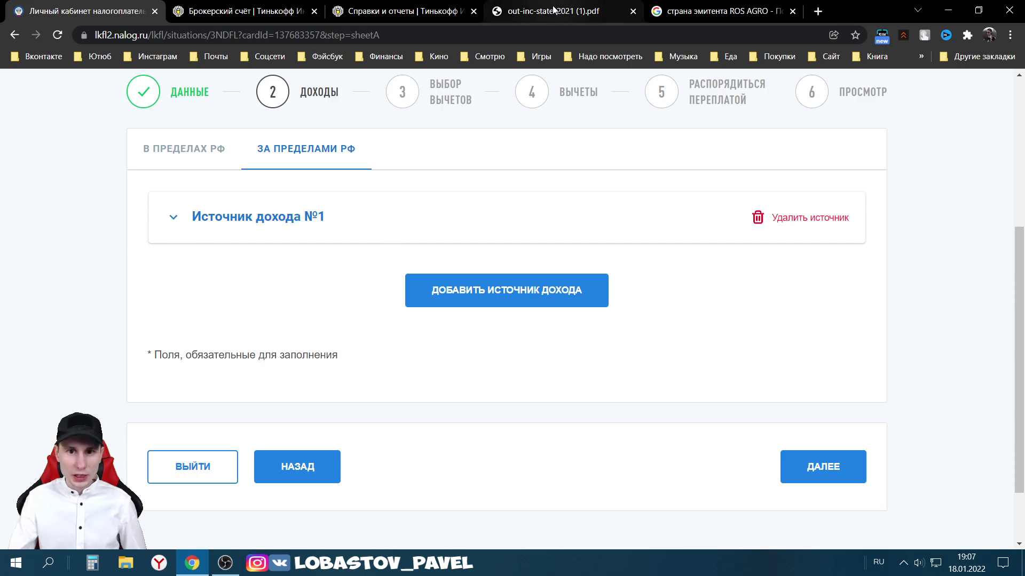
Step: Copy "T. Rowe Price Group, Inc. ORD SHS" from the income statement and enter it as the name of income source №1
left_click(549, 12)
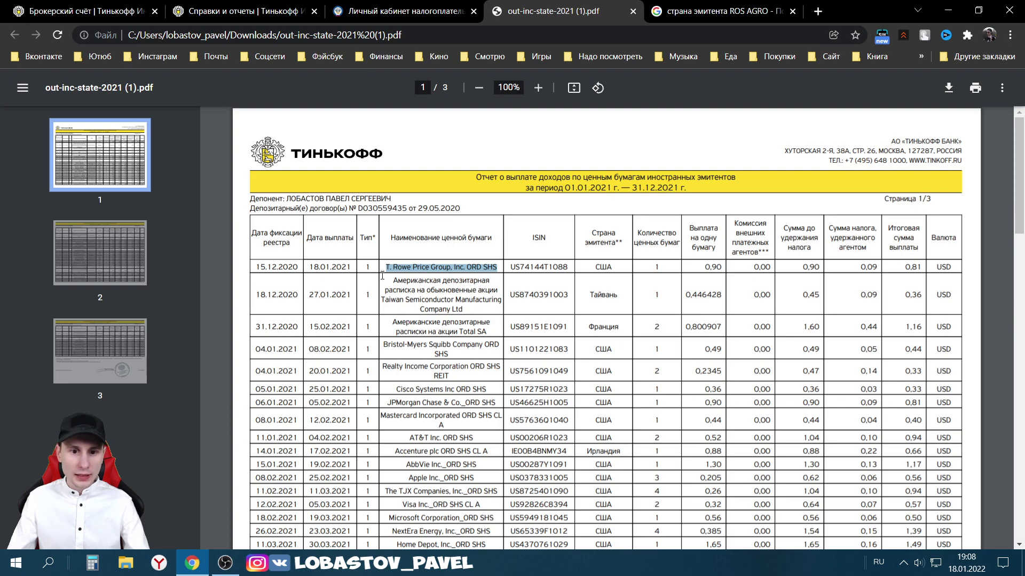
right_click(467, 270)
left_click(483, 275)
left_click(409, 12)
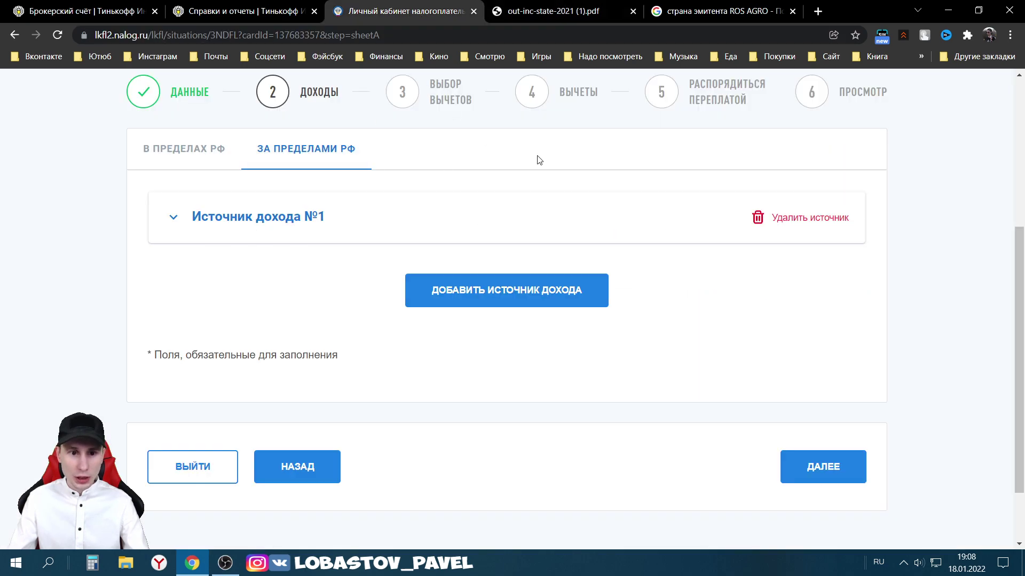
left_click(174, 222)
left_click(167, 267)
type("T. Rowe Price Group, Inc. ORD SHS")
left_click(170, 266)
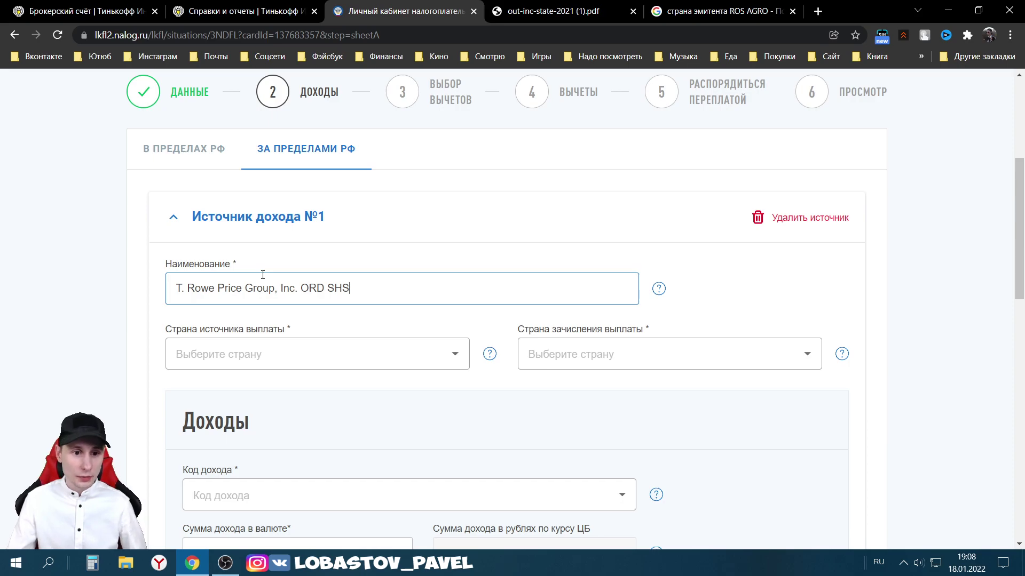
Step: Set both the payment source country and the crediting country of income source №1 to 840 - СОЕДИНЕННЫЕ ШТАТЫ
left_click(188, 336)
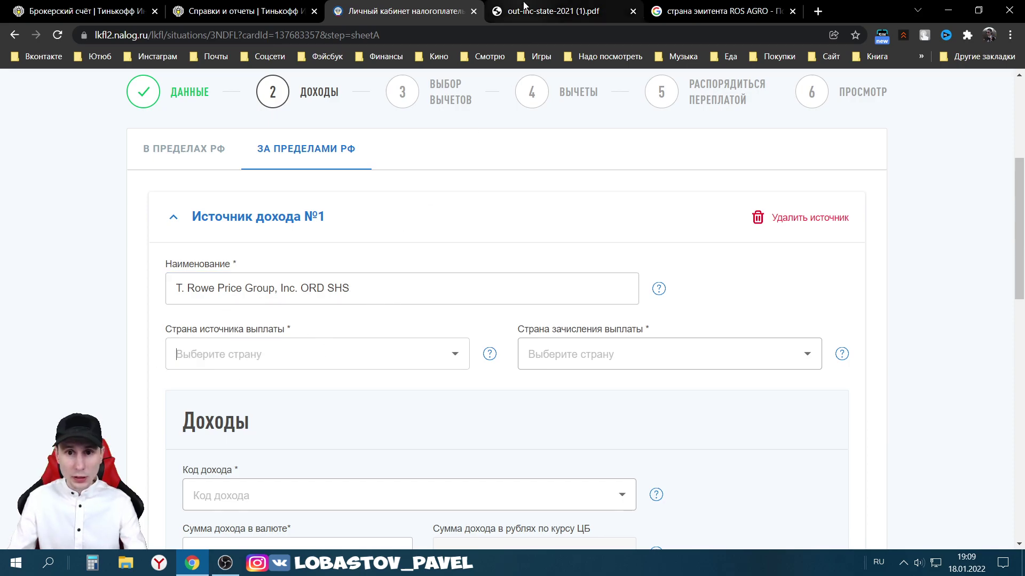
left_click(540, 13)
left_click(406, 11)
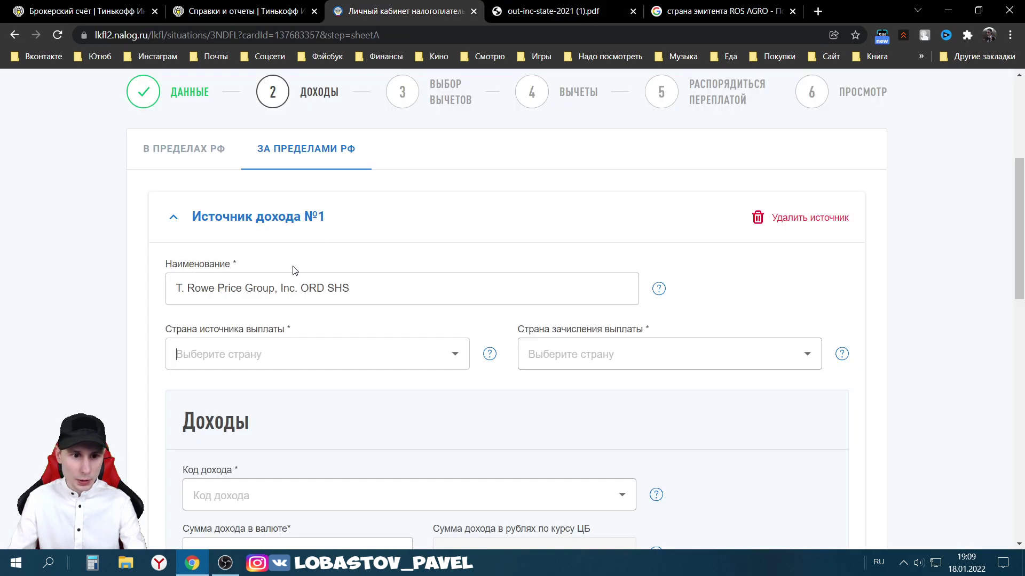
type("840")
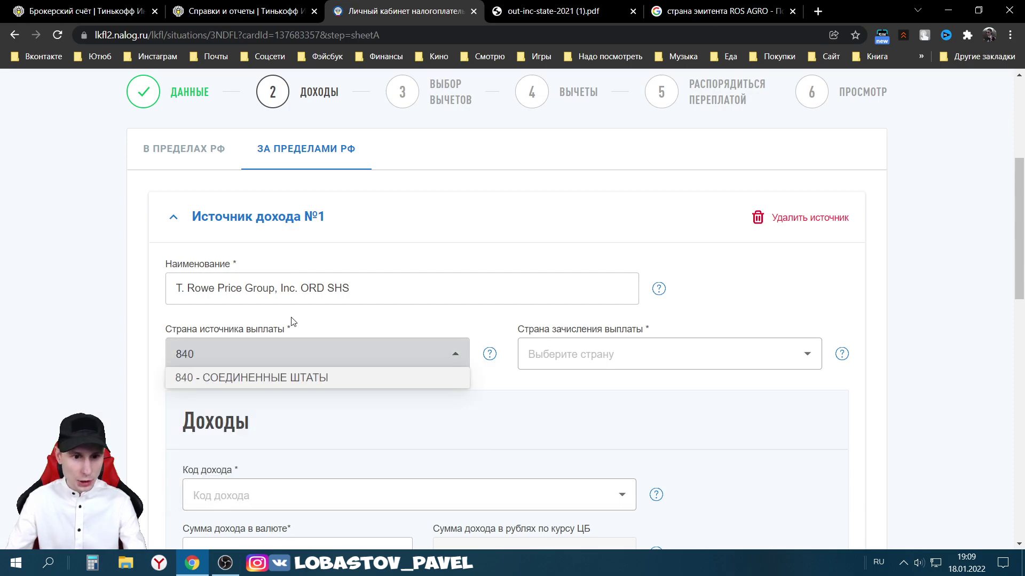
left_click(263, 378)
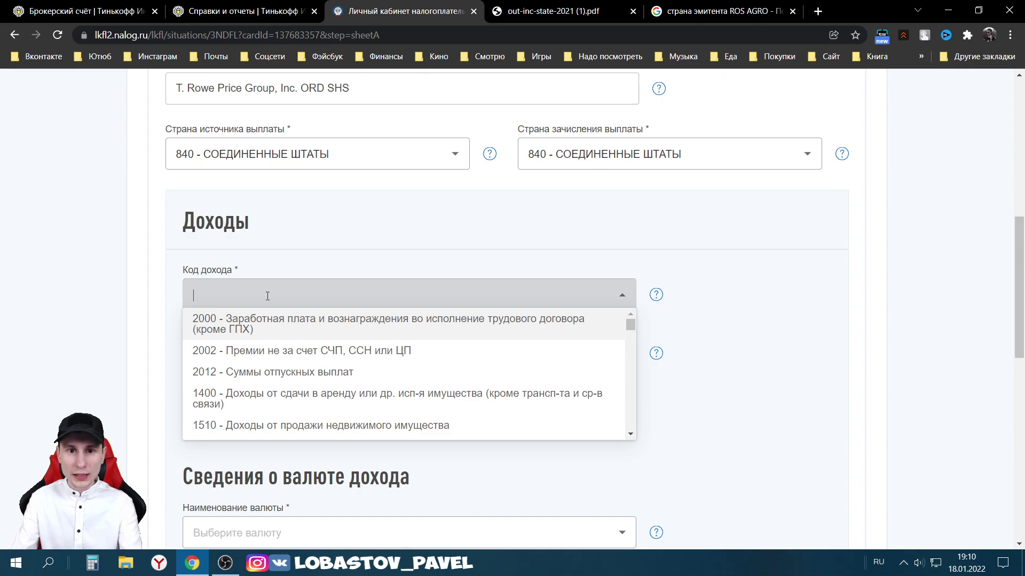
Step: Set the income code to 1010 - Дивиденды and the tax deduction to "Не предоставлять вычет"
type("1010")
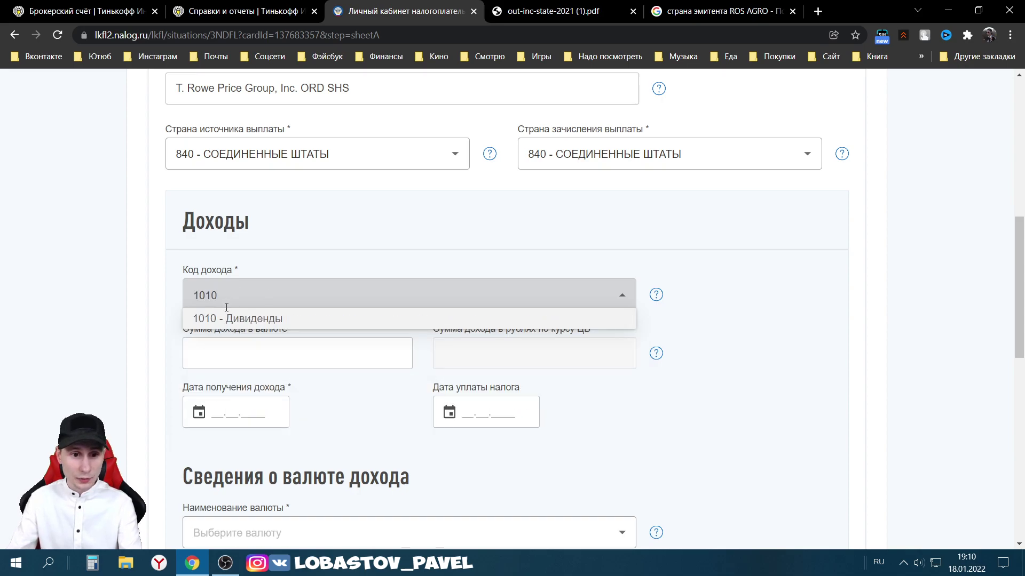
left_click(220, 321)
left_click(365, 355)
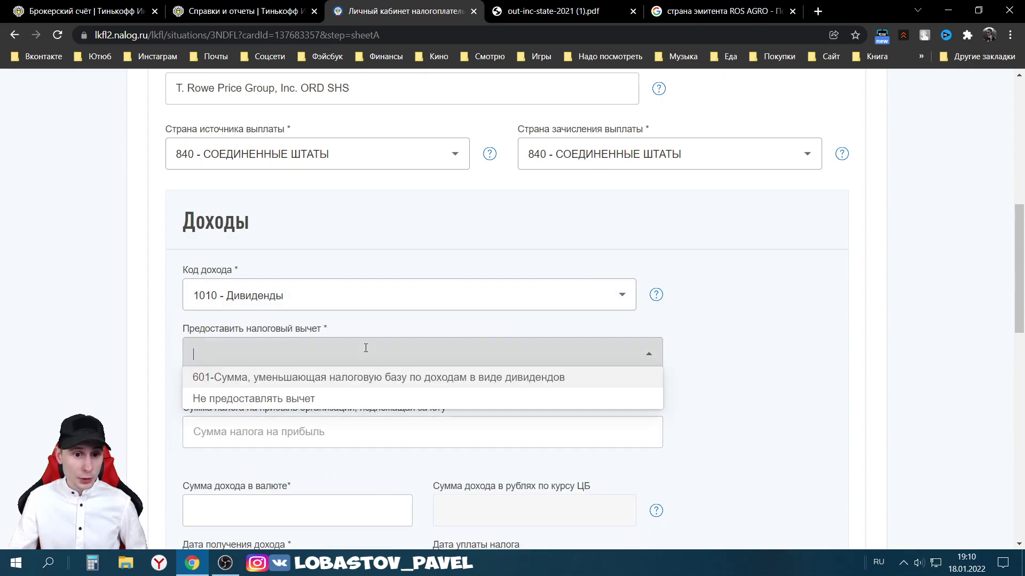
left_click(247, 399)
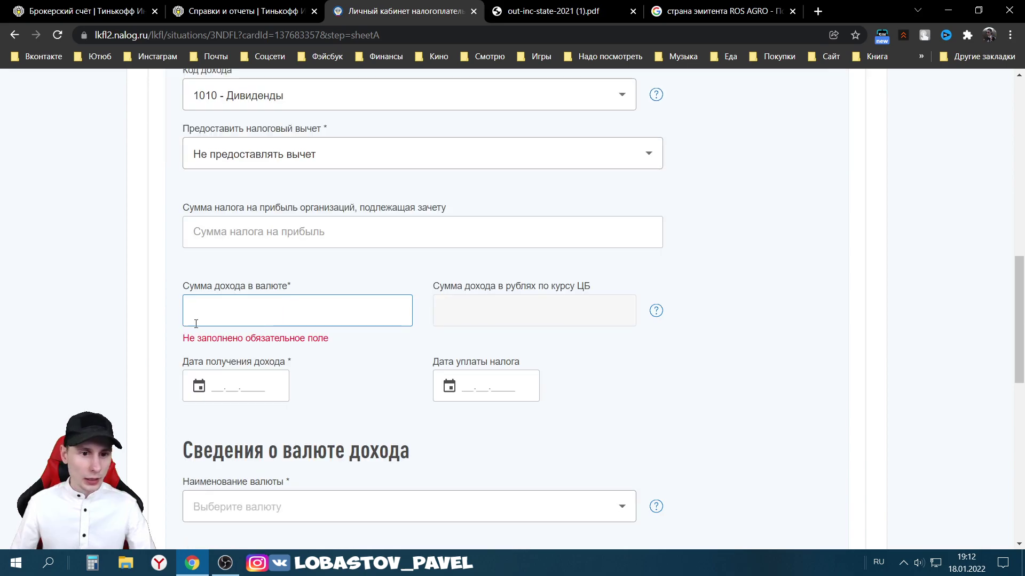
Step: Enter the T. Rowe Price pre-tax amount from the income statement, 0.9, as the income amount in foreign currency
left_click(530, 10)
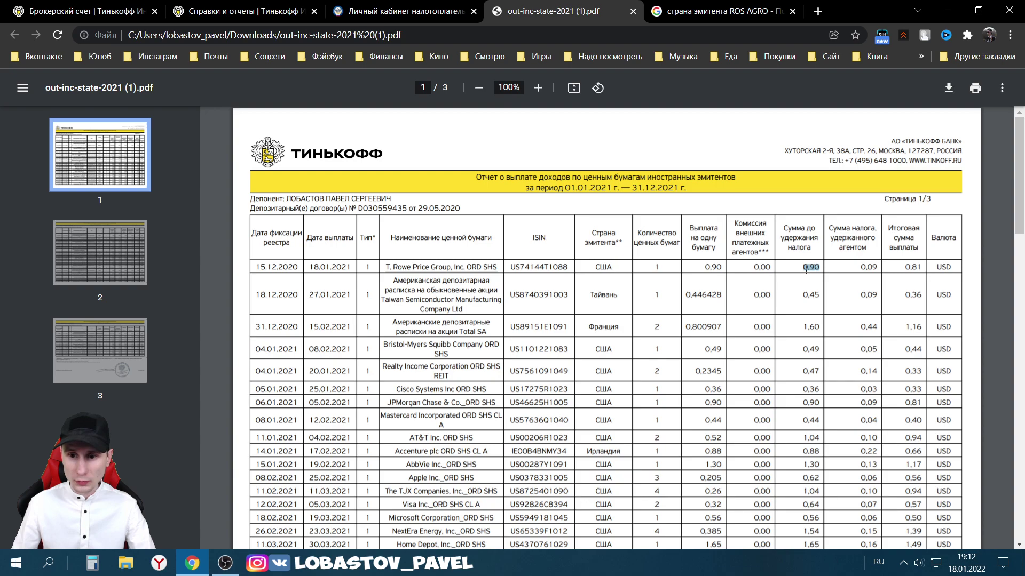
left_click(405, 10)
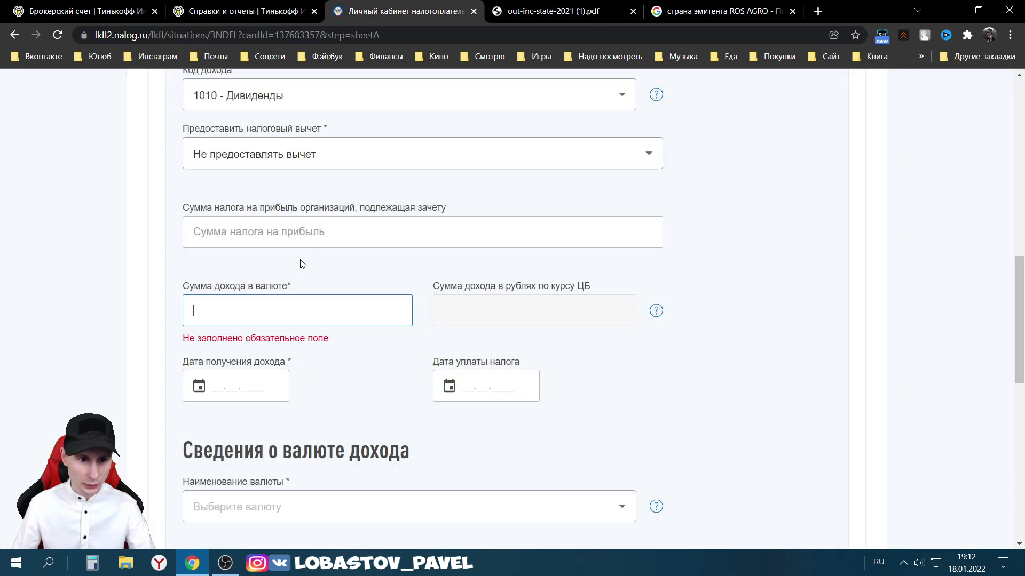
type("0.9")
left_click(220, 342)
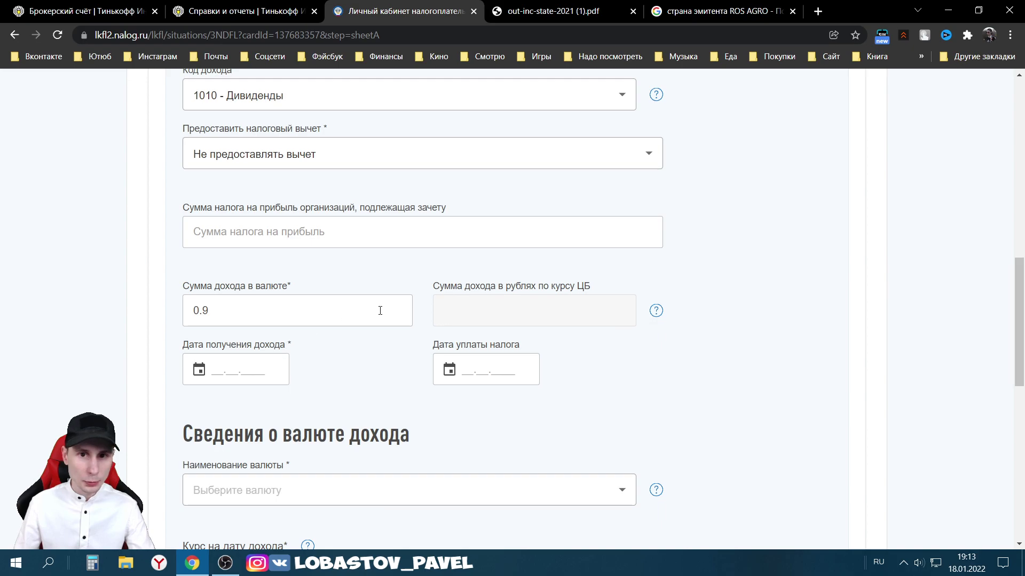
Step: Copy the T. Rowe Price payment date 18.01.2021 from the income statement into both the income receipt date and the tax payment date
left_click(528, 10)
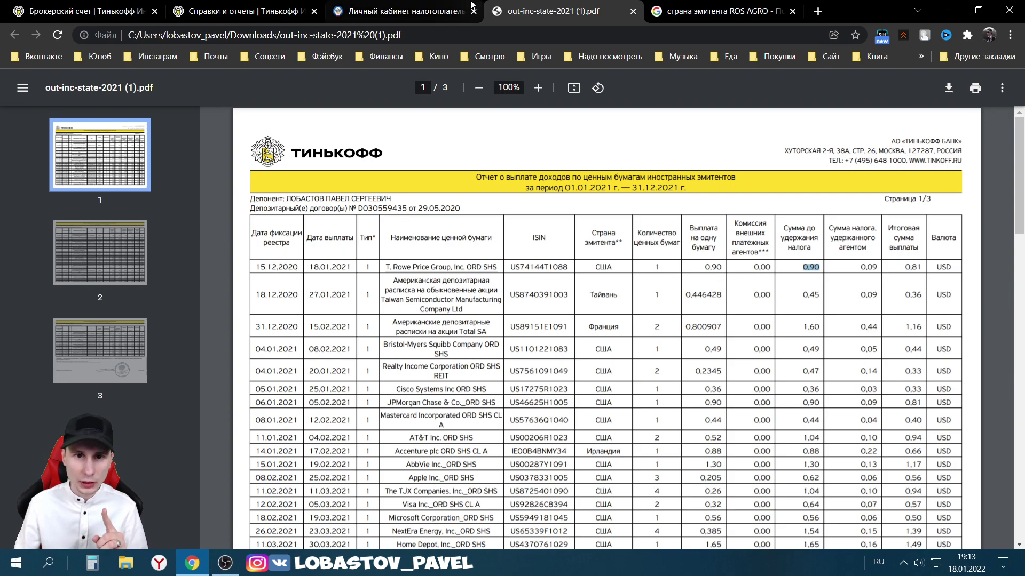
left_click(406, 11)
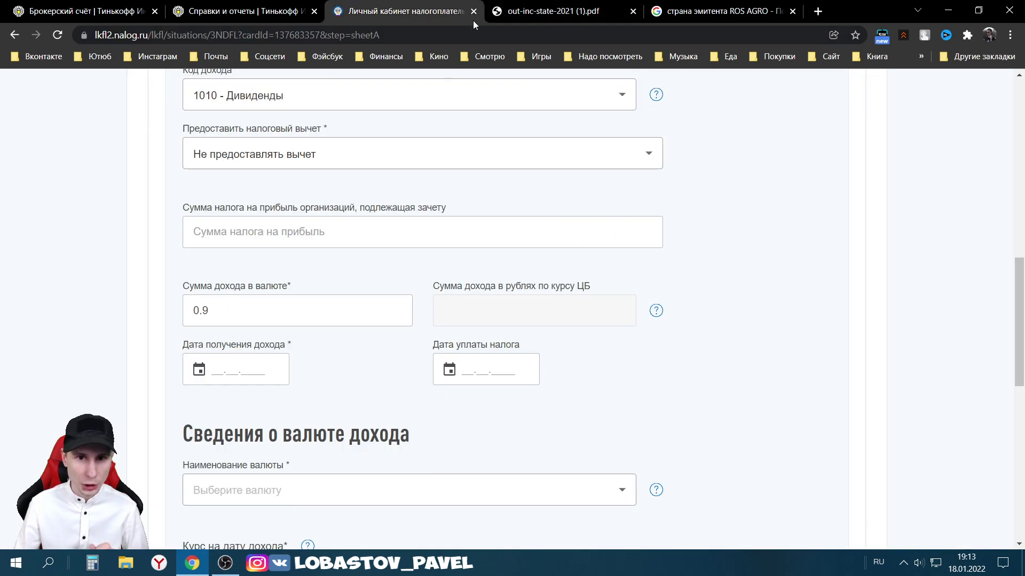
key("ctrl+Tab")
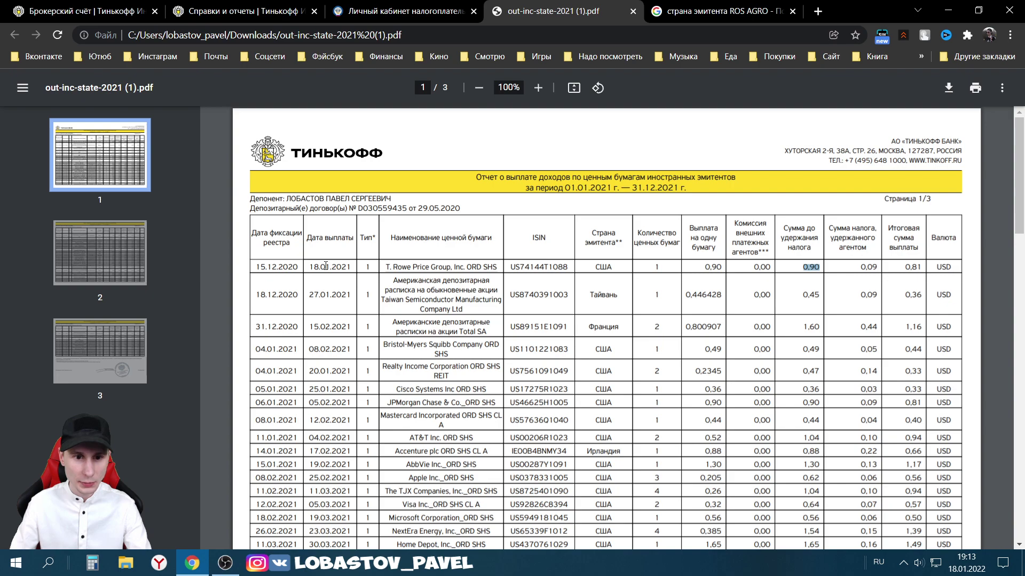
double_click(330, 267)
key("ctrl+c")
left_click(405, 11)
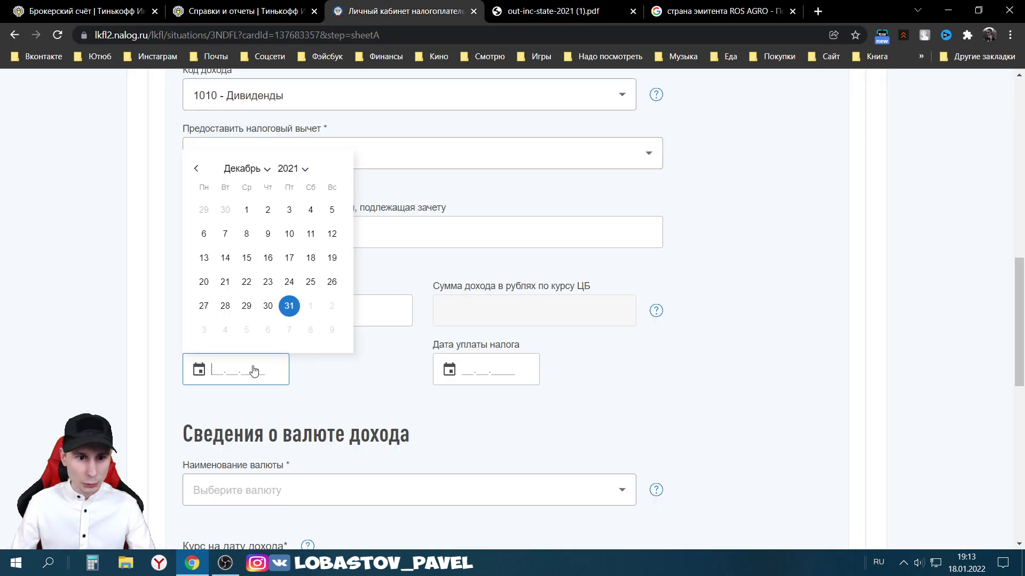
key("ctrl+v")
left_click(297, 408)
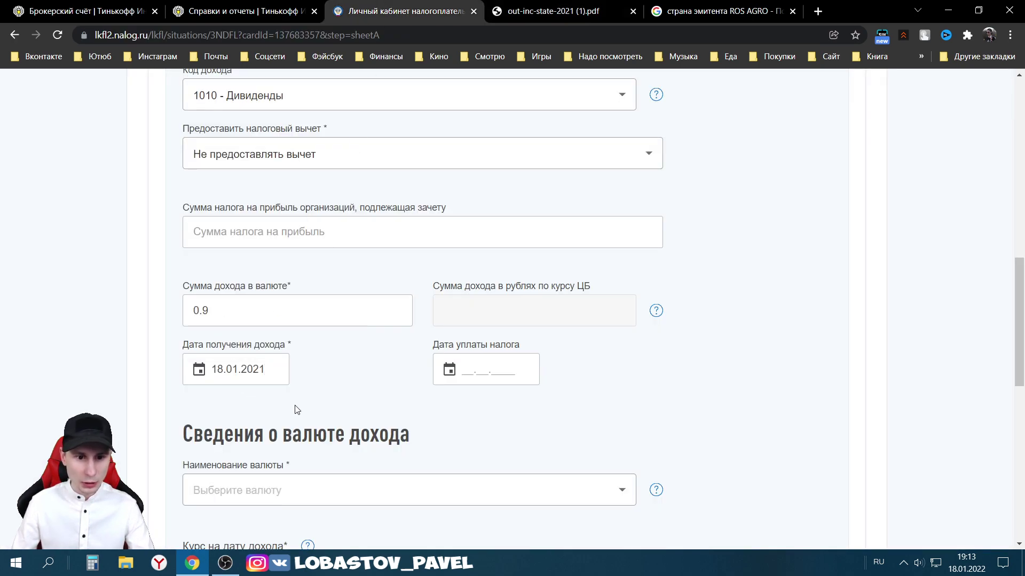
left_click(465, 373)
key("ctrl+v")
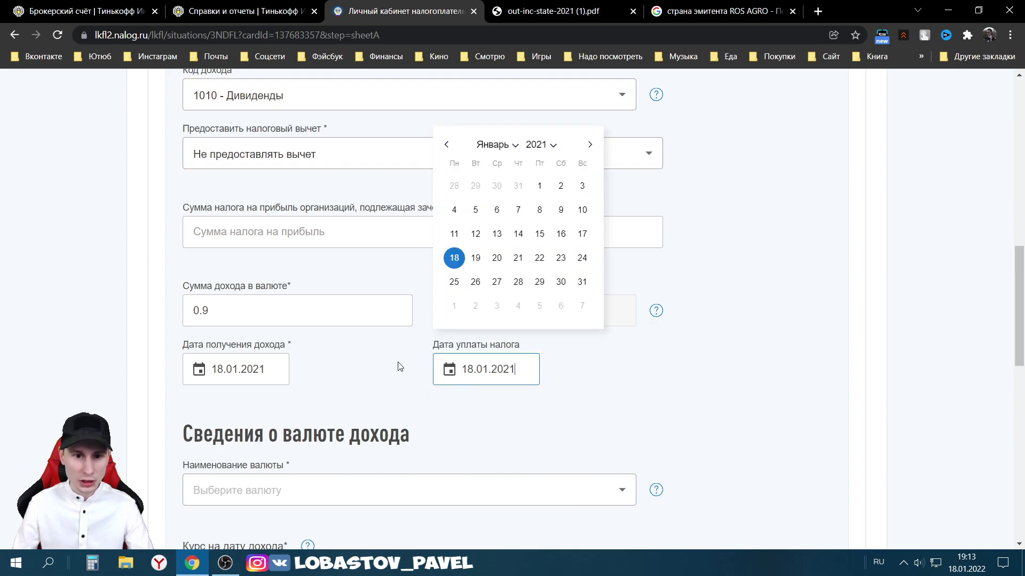
left_click(400, 366)
Step: Check the payment currency in the income statement, set the income currency to 840 - Доллар США, and enable automatic exchange rate determination
scroll(400, 320, "down", 4)
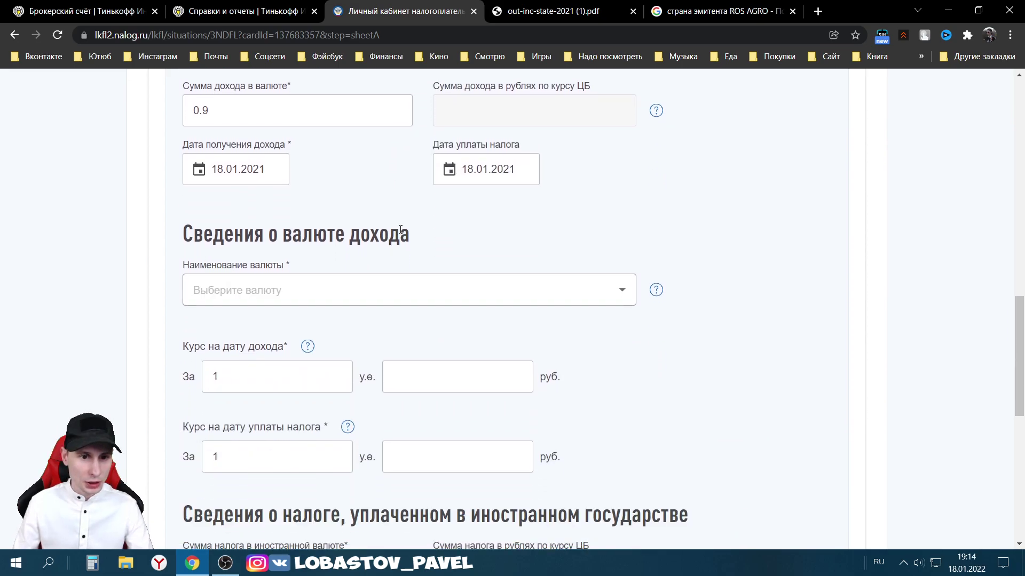
left_click(522, 15)
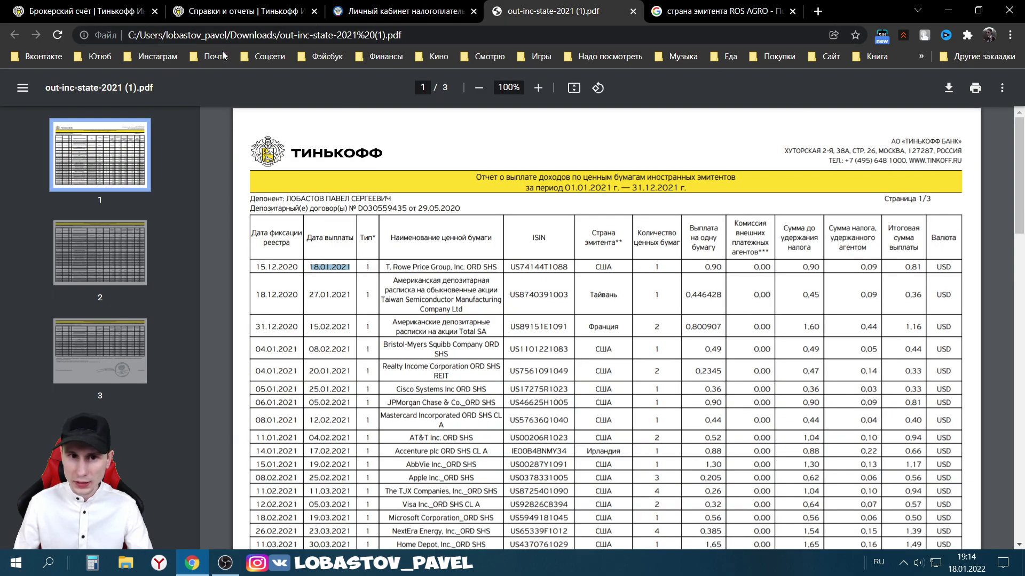
left_click(405, 10)
left_click(232, 283)
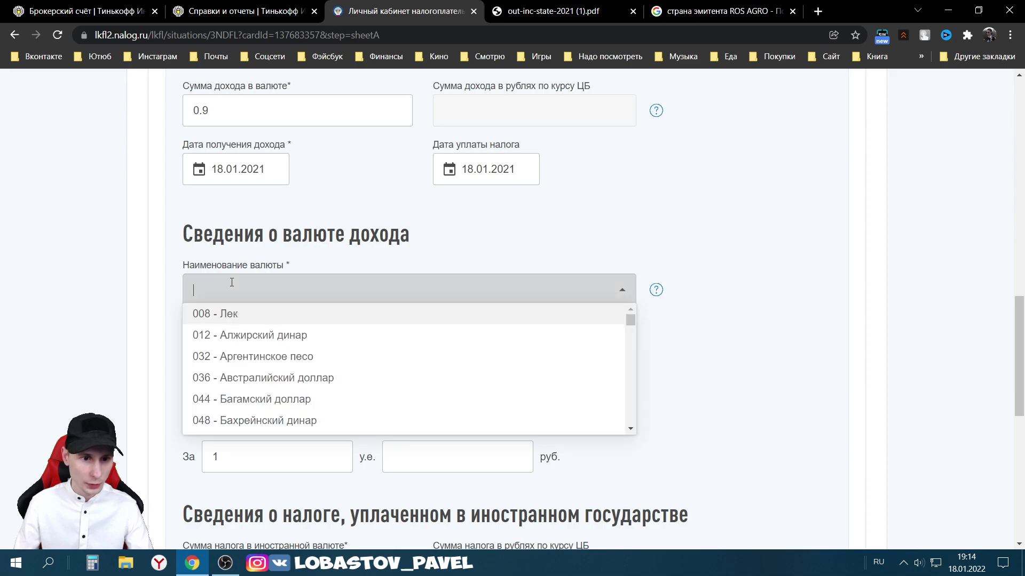
type("840")
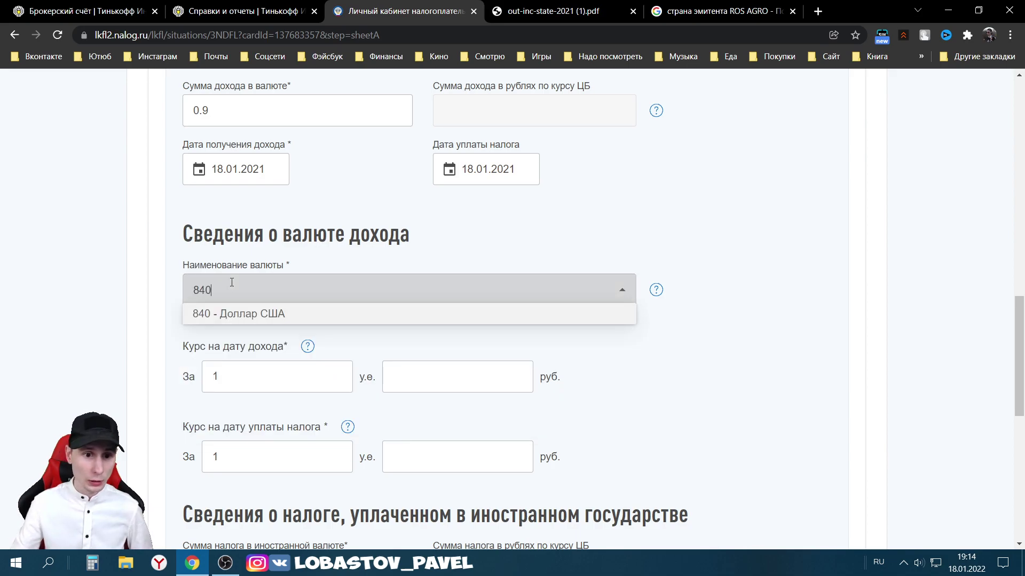
left_click(238, 315)
scroll(323, 314, "down", 3)
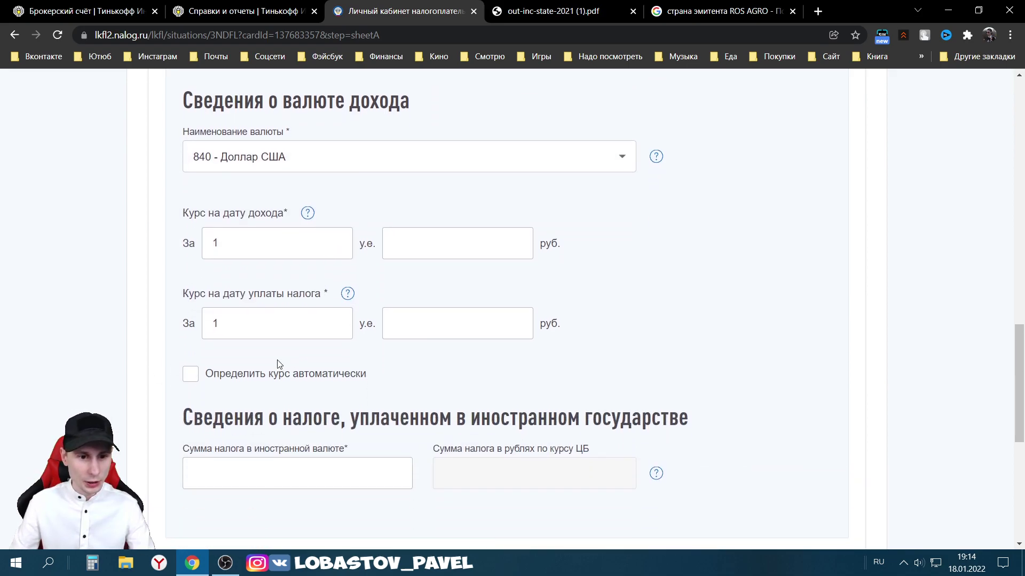
left_click(249, 379)
scroll(355, 389, "up", 5)
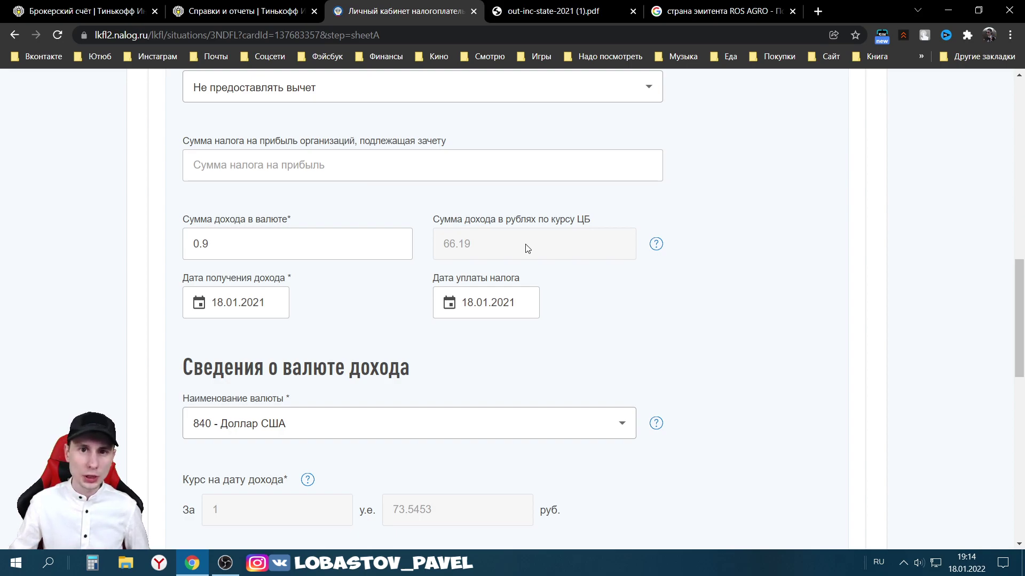
Step: Enter the T. Rowe Price withheld tax from the income statement, 0.09, as the tax amount in foreign currency
scroll(519, 261, "down", 9)
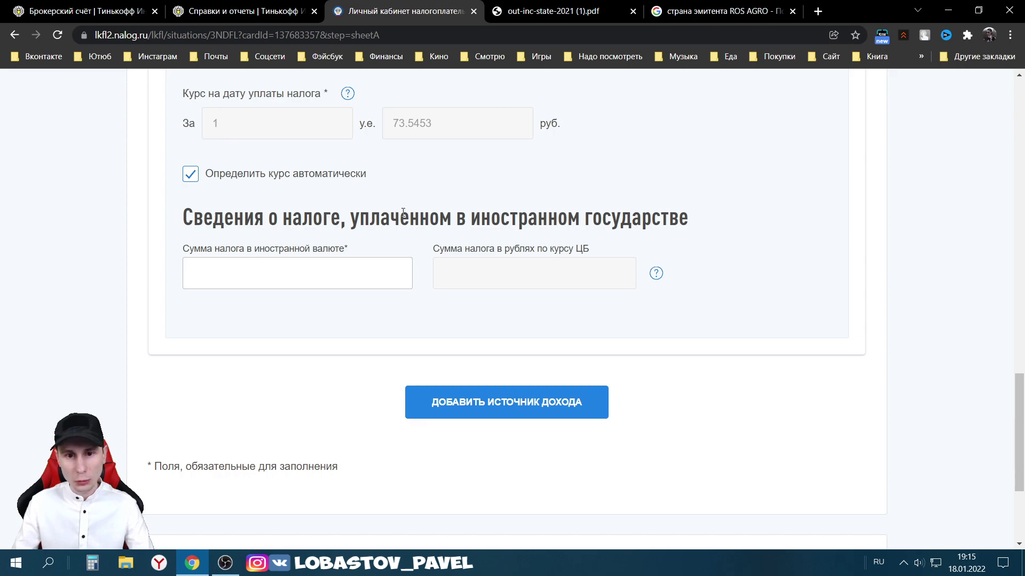
left_click(545, 14)
left_click_drag(831, 227, 869, 252)
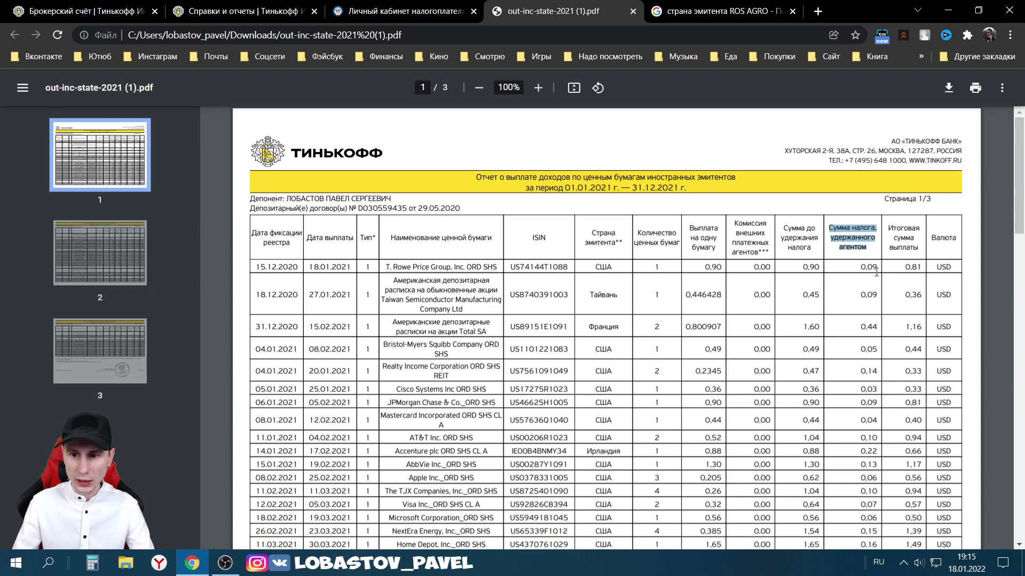
key("ctrl+shift+Tab")
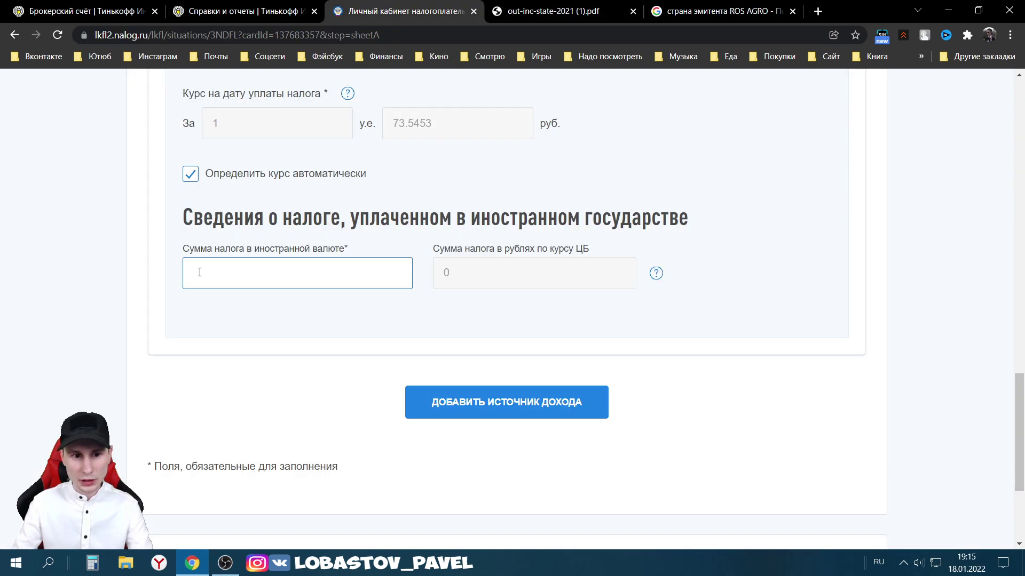
type("9")
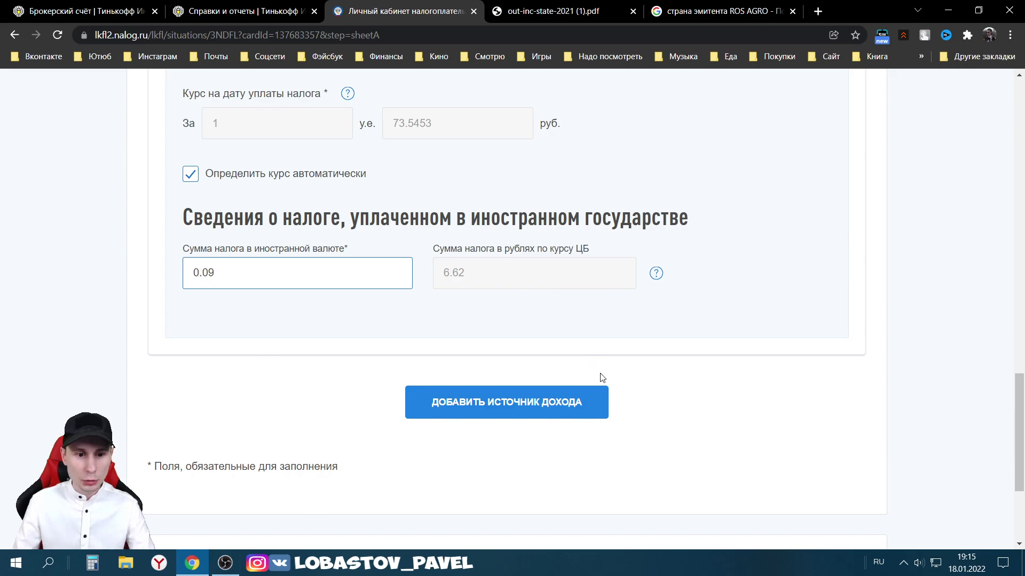
Step: Add income source №2 and name it Taiwan Semiconductor Manufacturing Company Ltd, copied from the income statement
left_click(429, 412)
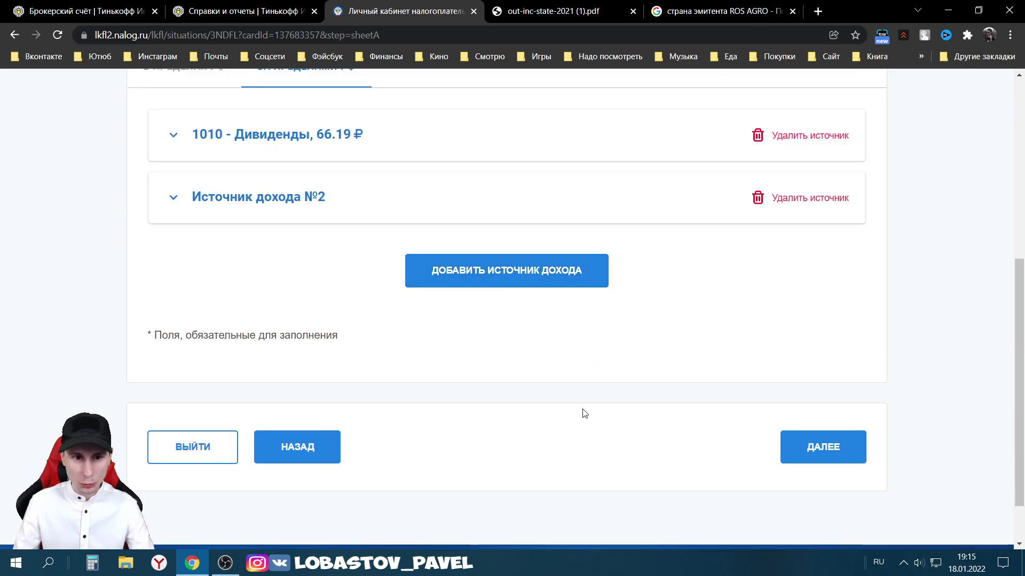
left_click(181, 201)
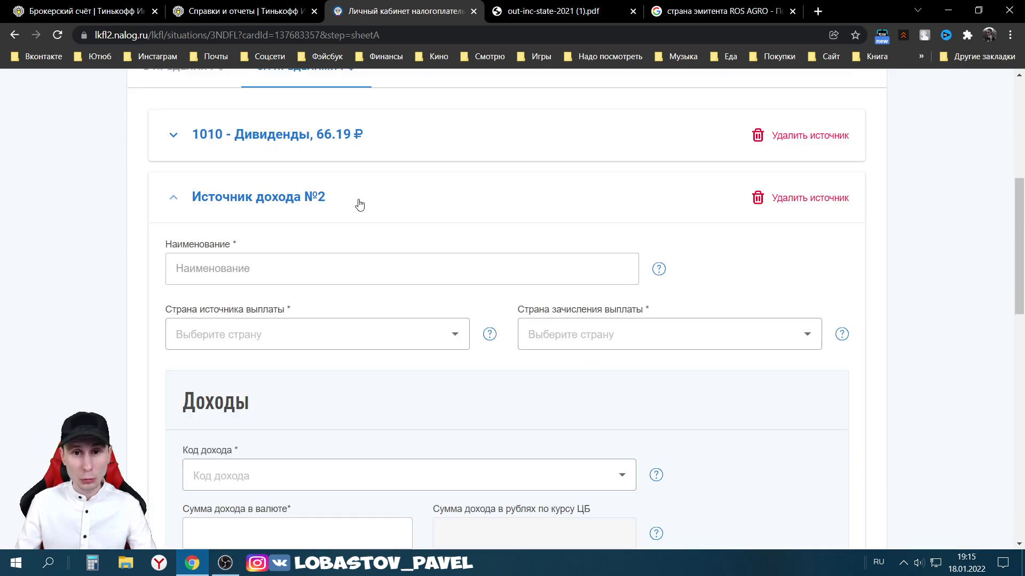
left_click(549, 12)
triple_click(427, 300)
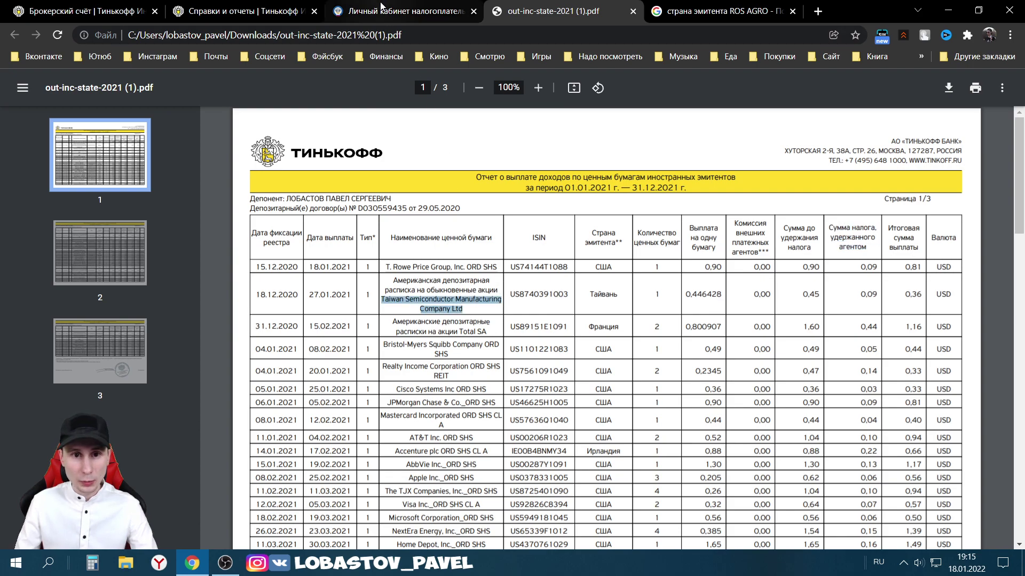
left_click(406, 11)
left_click(240, 280)
type("Taiwan Semiconductor Manufacturing Company Ltd")
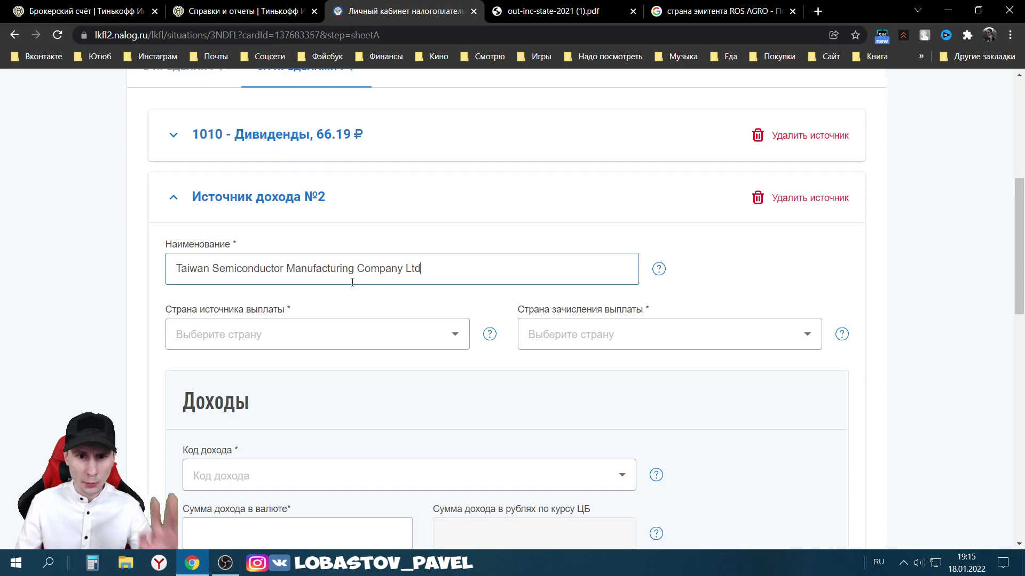
Step: Set both the payment source country and the crediting country of income source №2 to 158 - ТАЙВАНЬ (КИТАЙ)
left_click(194, 357)
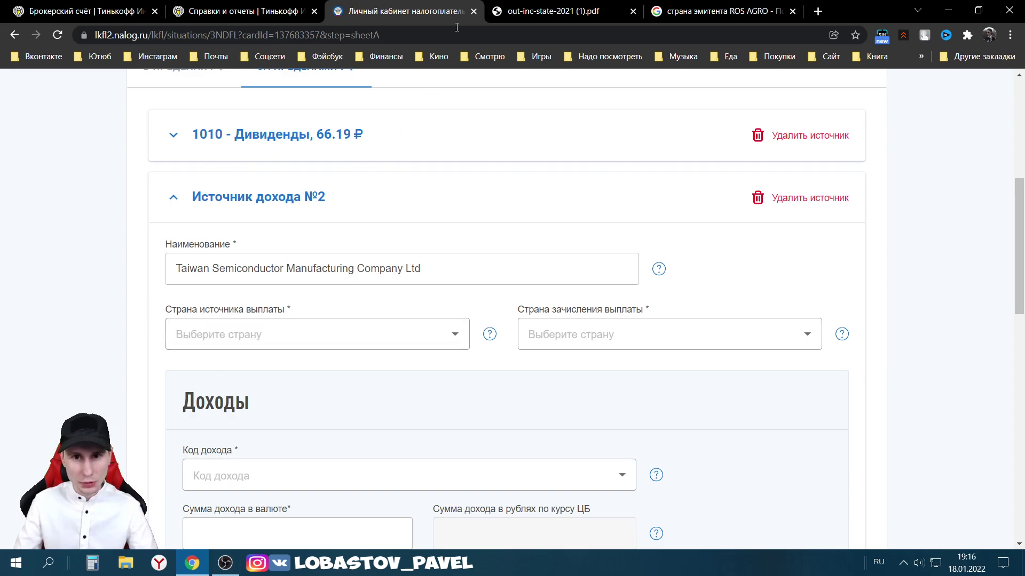
left_click(554, 11)
left_click(403, 11)
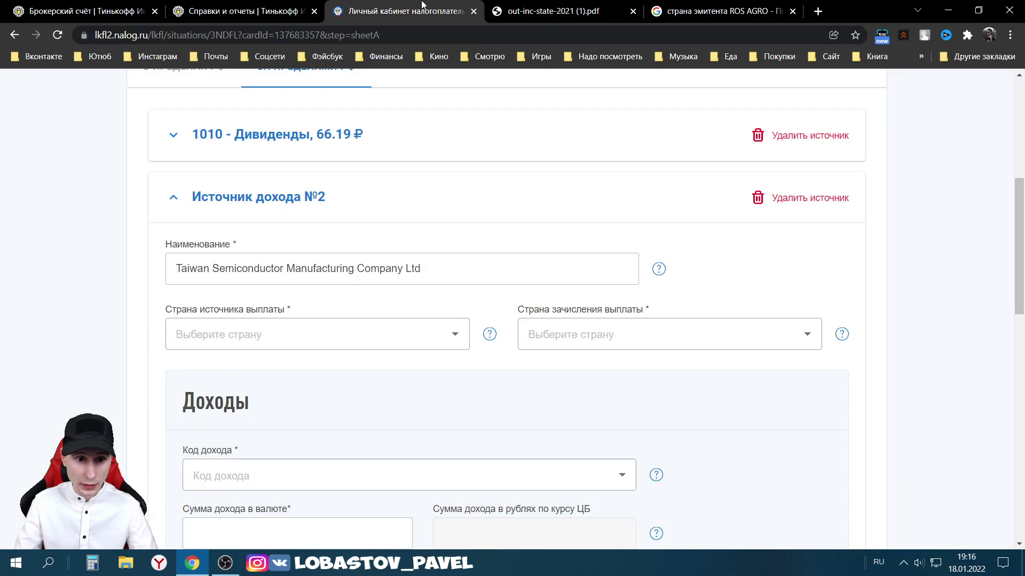
left_click(223, 334)
type("11")
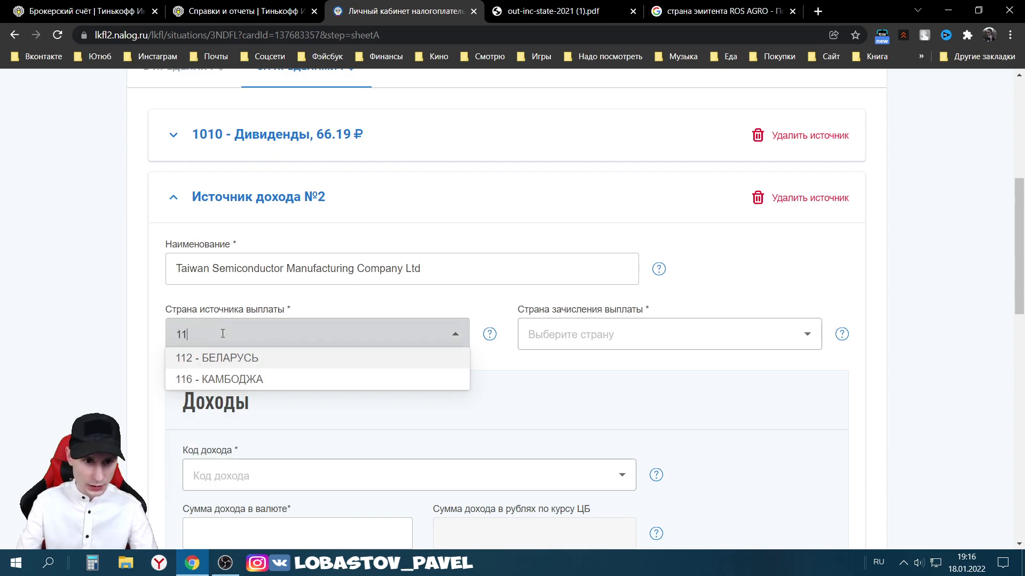
key("BackSpace")
type("58")
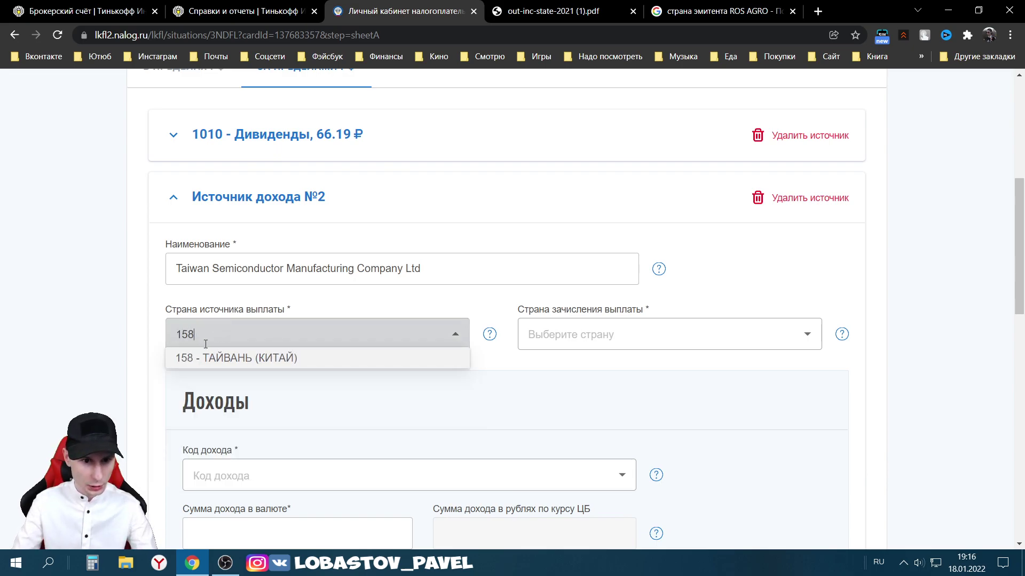
left_click(300, 359)
Step: Set income source №2's income code to 1010 - Дивиденды and its tax deduction to "Не предоставлять вычет"
scroll(355, 338, "down", 3)
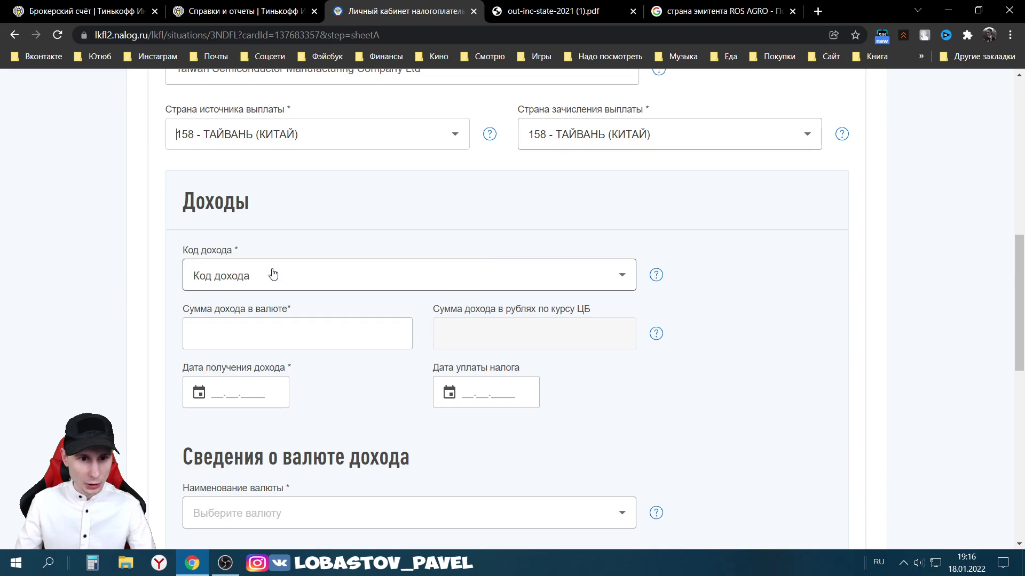
left_click(273, 273)
type("1010")
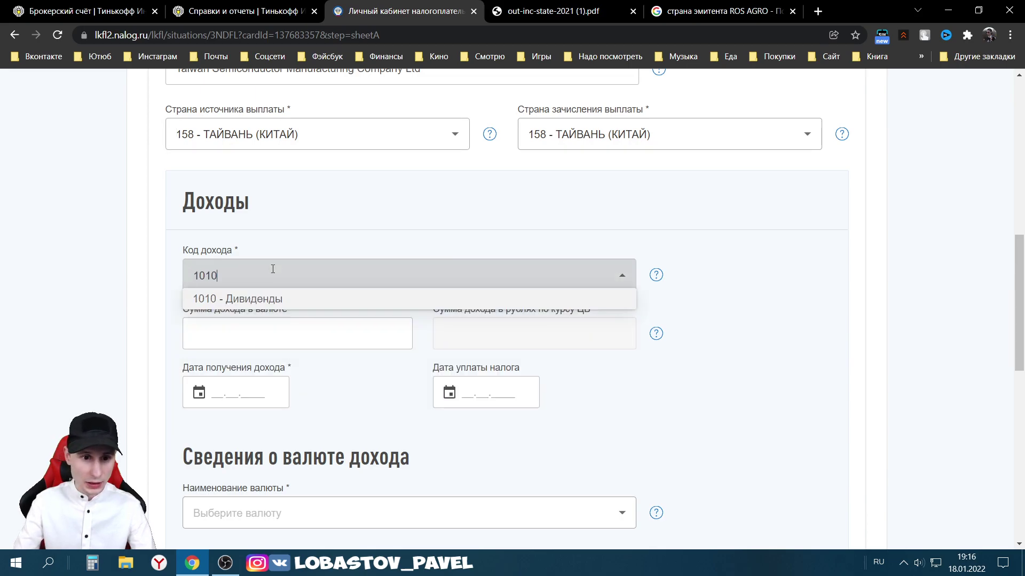
left_click(233, 299)
left_click(245, 333)
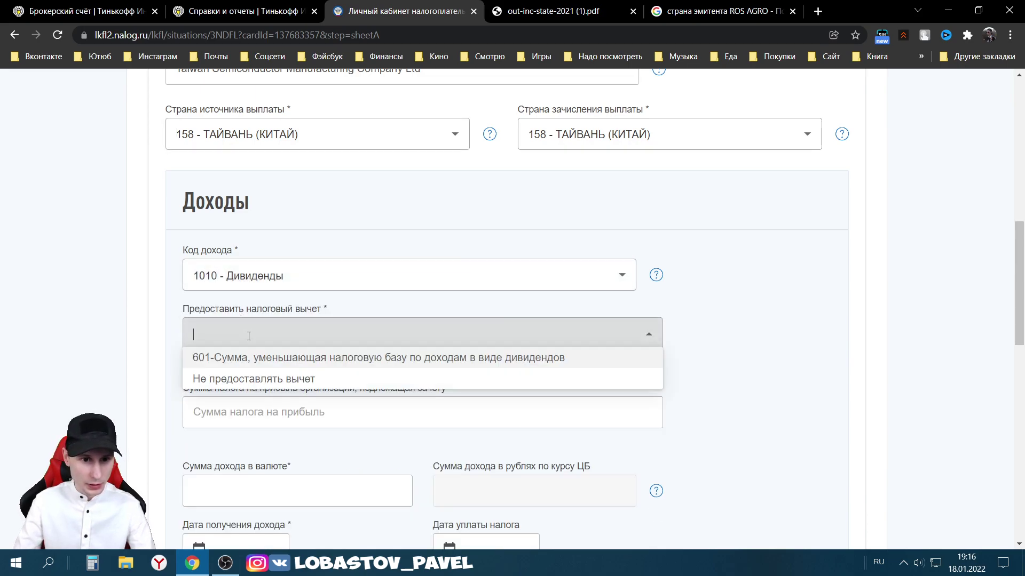
left_click(248, 380)
Step: Enter the Taiwan Semiconductor pre-tax amount from the income statement, 0.45, as the income amount in foreign currency
scroll(302, 343, "down", 3)
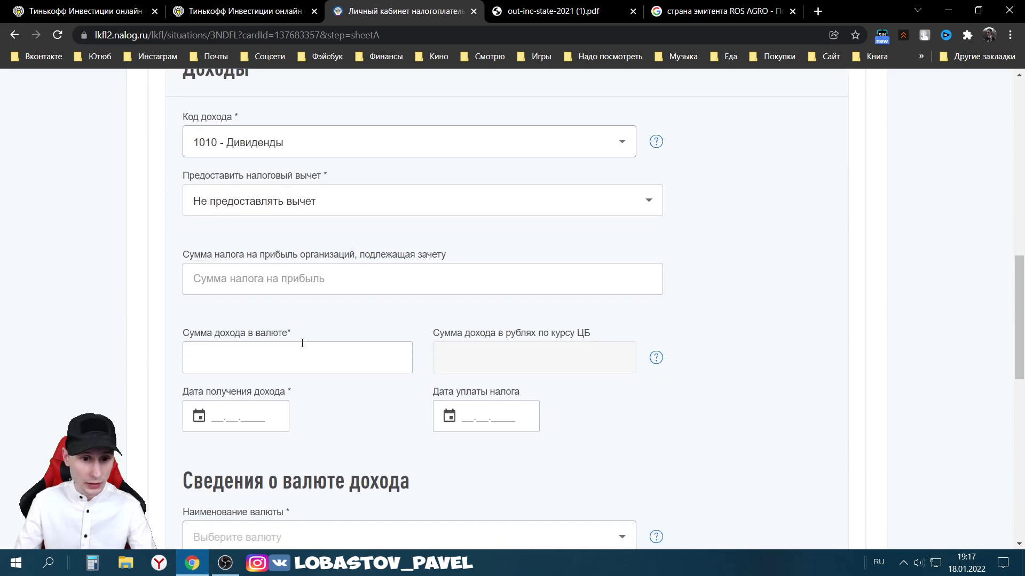
left_click(204, 347)
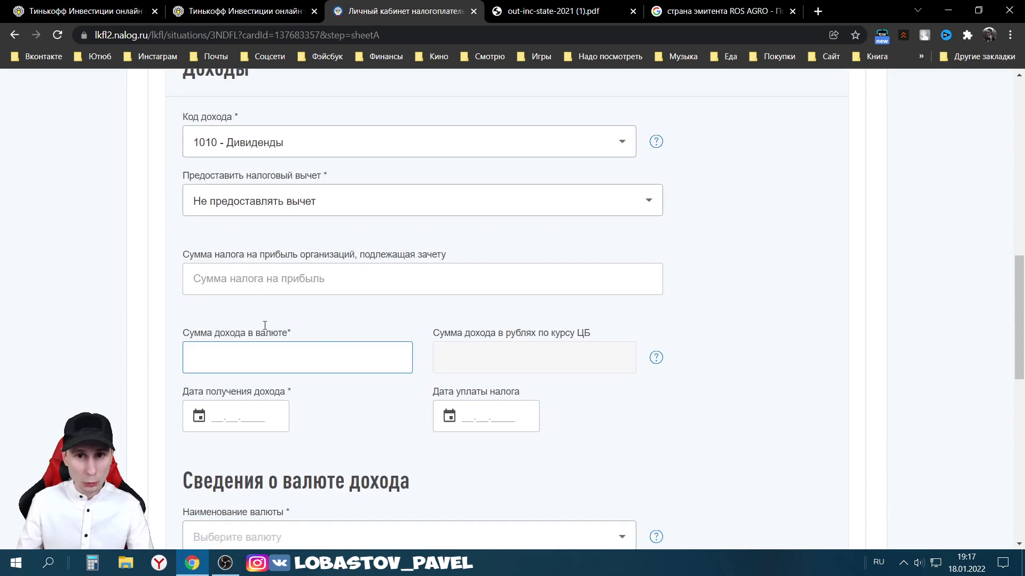
left_click(555, 11)
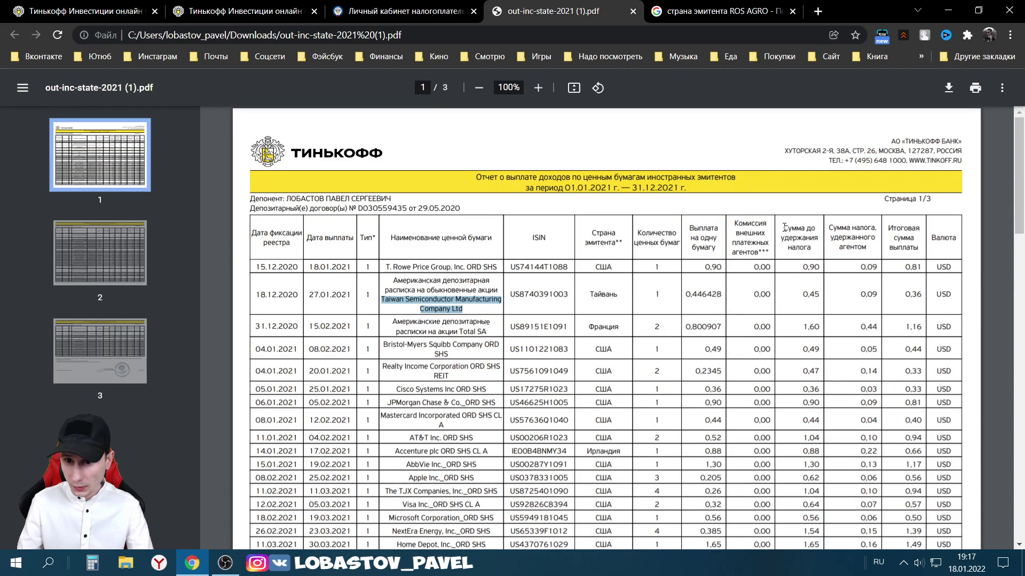
double_click(810, 295)
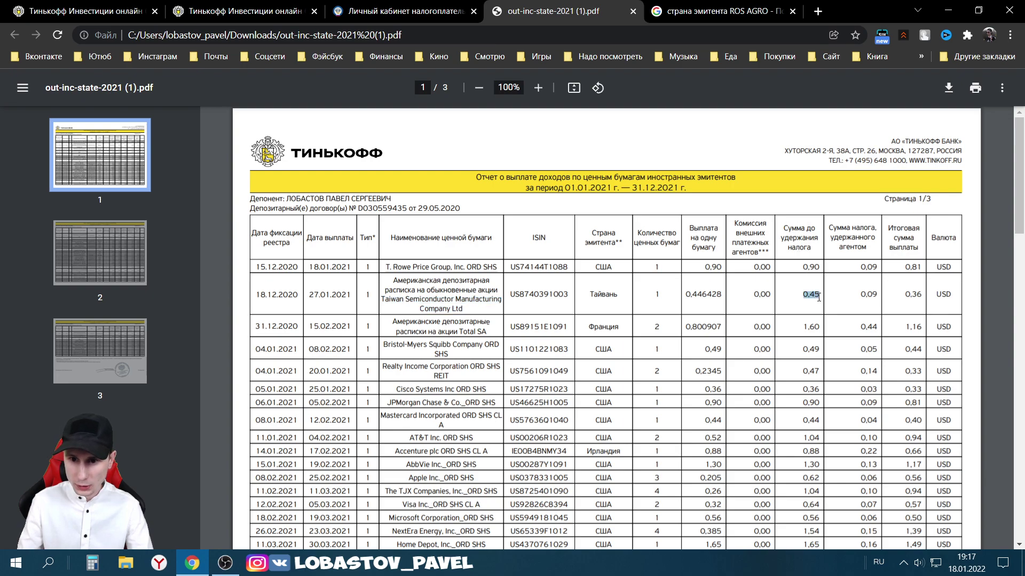
left_click(369, 10)
type("0.45")
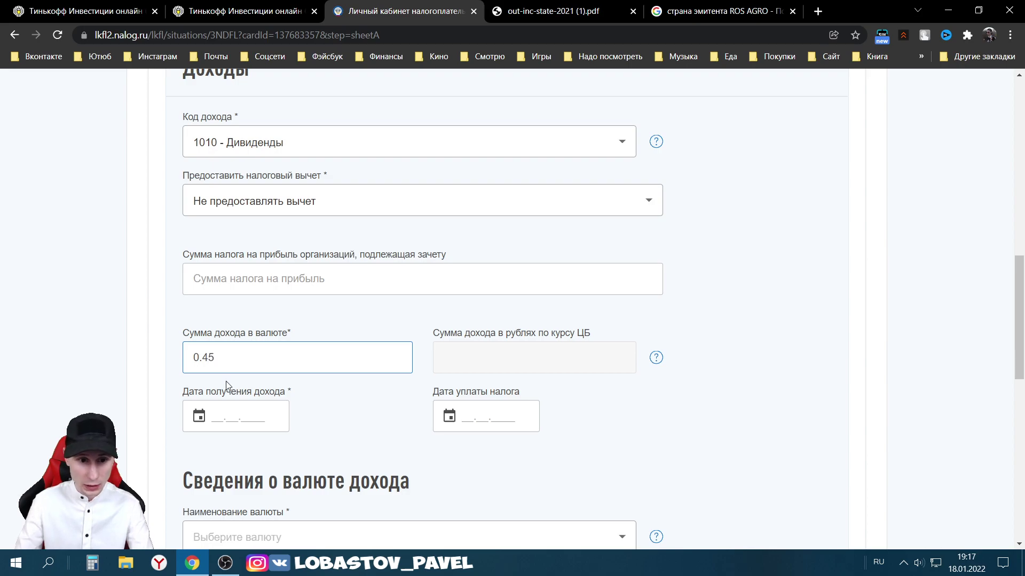
Step: Copy the Taiwan Semiconductor payment date 27.01.2021 from the income statement into both the income receipt date and the tax payment date
left_click(555, 11)
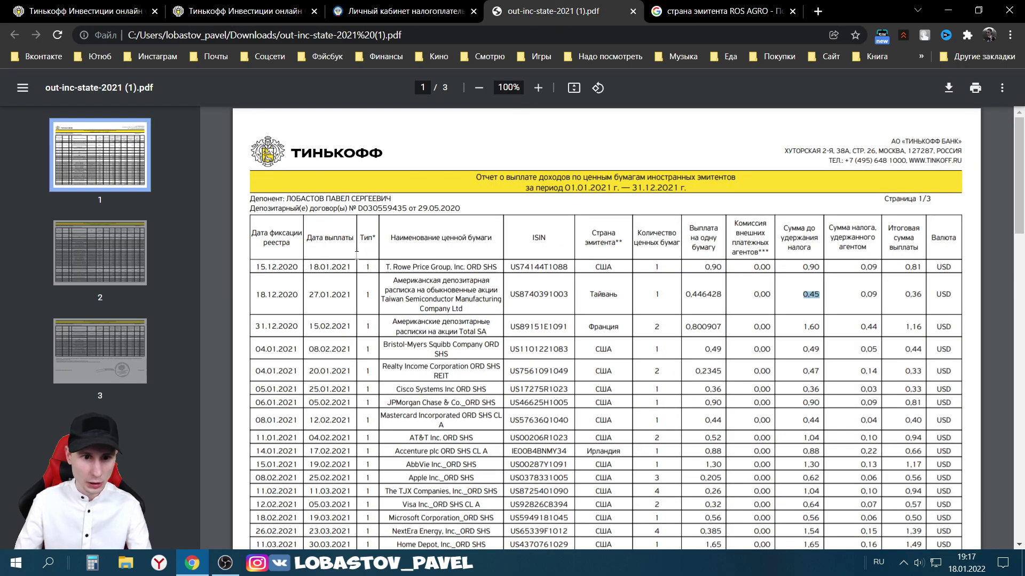
left_click_drag(311, 297, 343, 291)
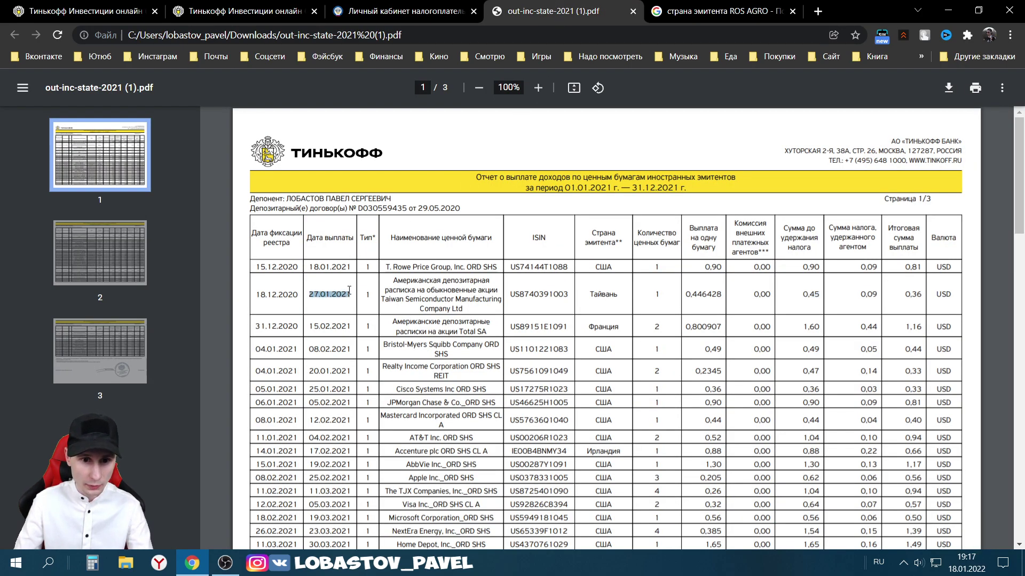
key("ctrl+c")
left_click(405, 11)
left_click(234, 416)
key("ctrl+v")
left_click(449, 416)
key("ctrl+v")
Step: Set income source №2's currency to 840 - Доллар США, as in the income statement, and enable automatic exchange rate determination
scroll(416, 374, "down", 4)
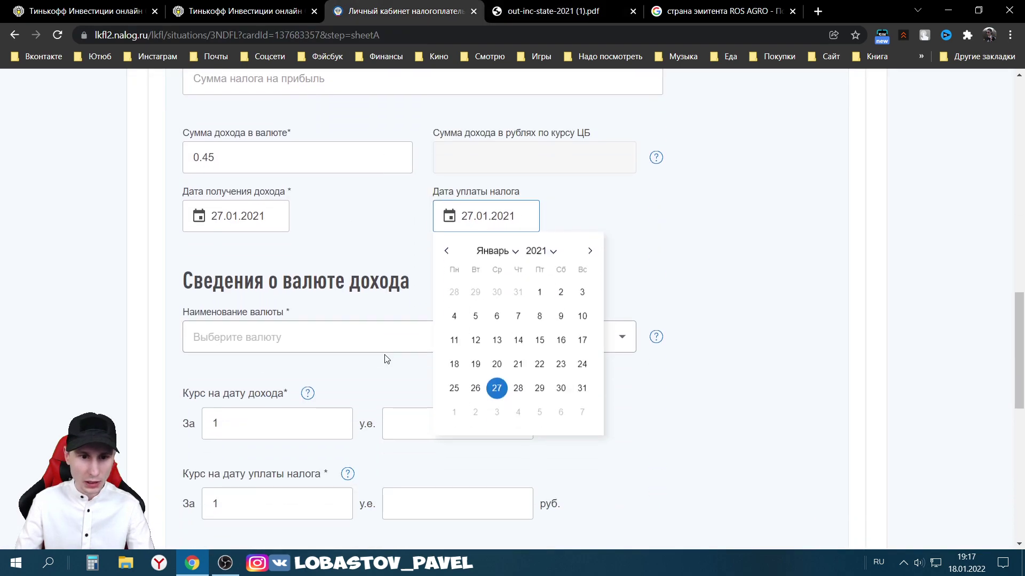
left_click(293, 289)
left_click(560, 11)
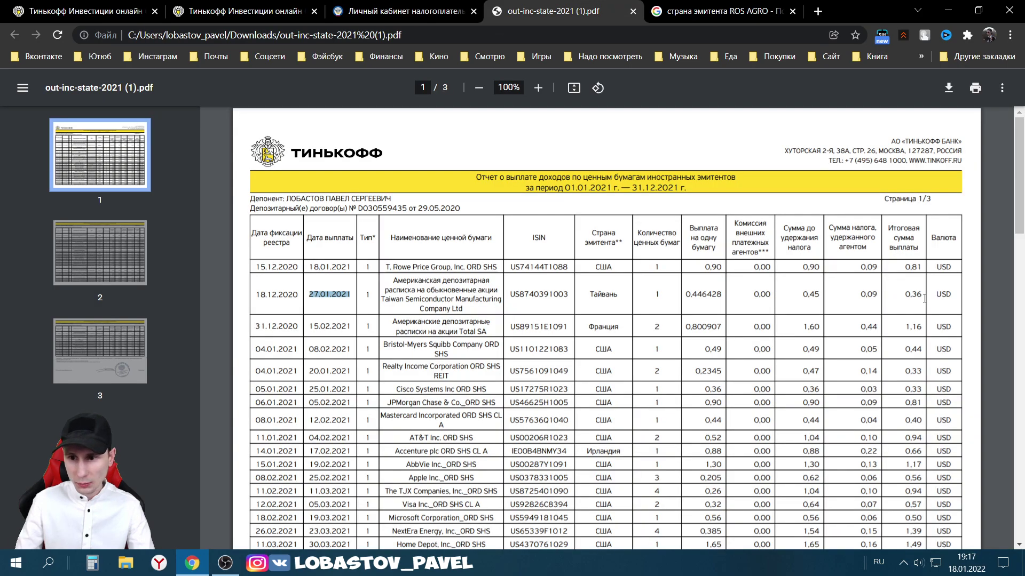
left_click(405, 11)
left_click(286, 330)
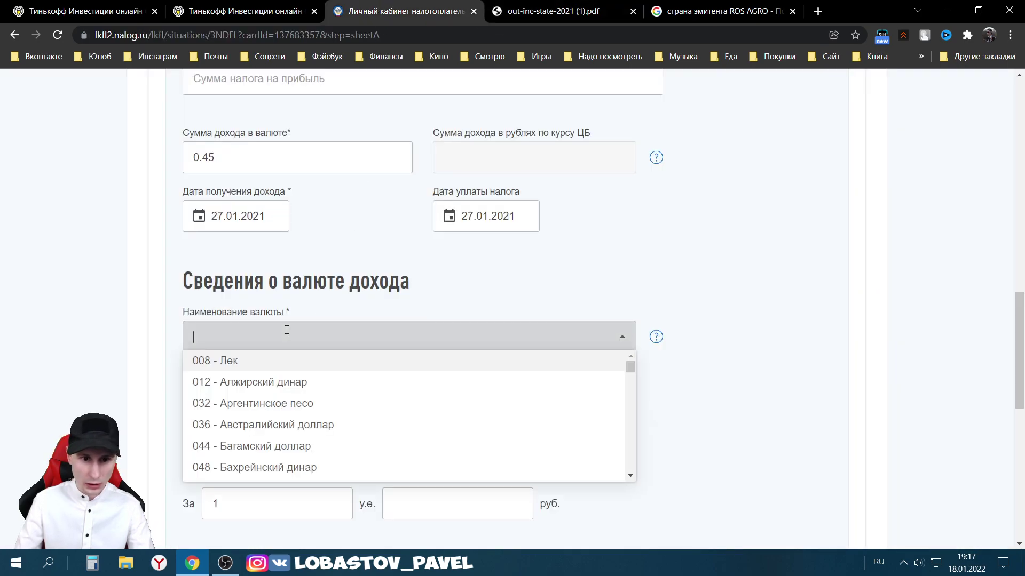
type("840")
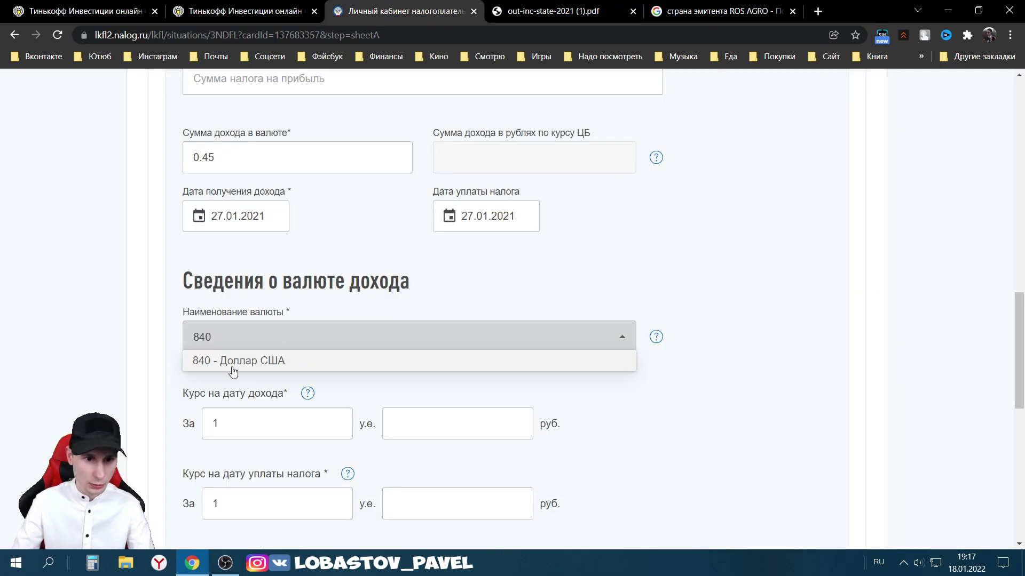
left_click(233, 363)
scroll(256, 299, "down", 5)
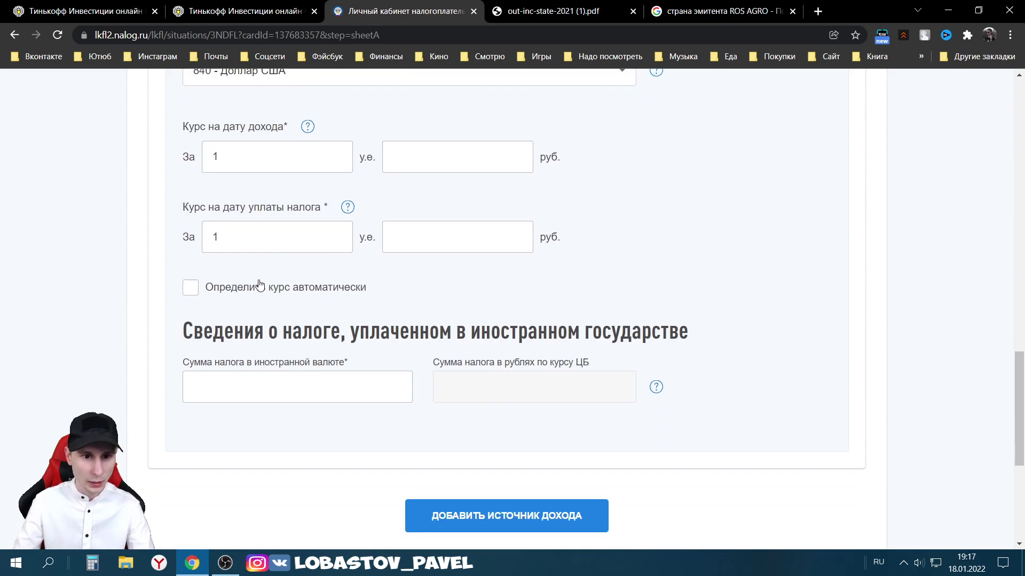
left_click(224, 290)
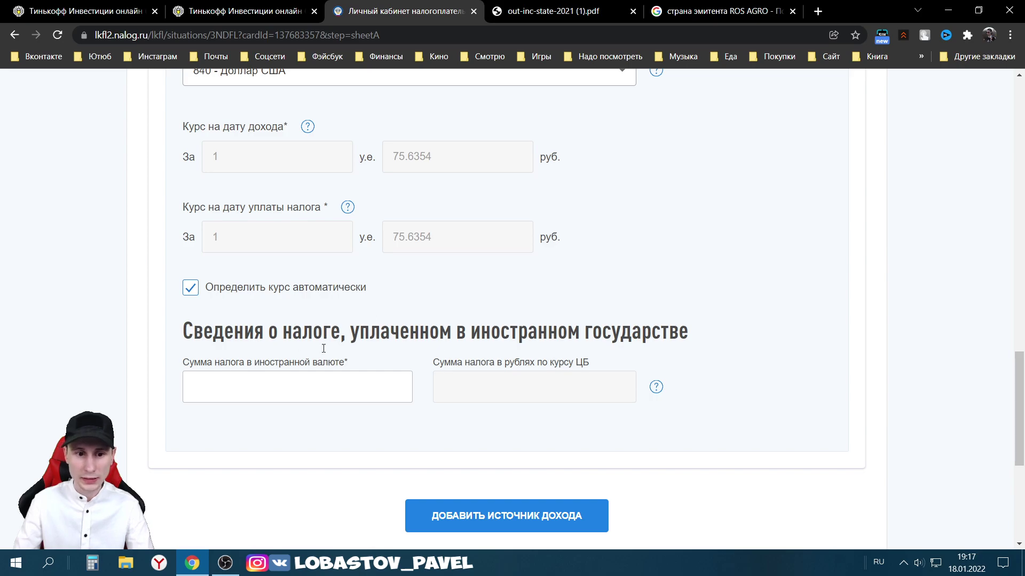
Step: Enter the Taiwan Semiconductor tax withheld by the agent, 0.09 in the income statement, as income source №2's foreign-currency tax amount
scroll(326, 343, "down", 3)
left_click(538, 11)
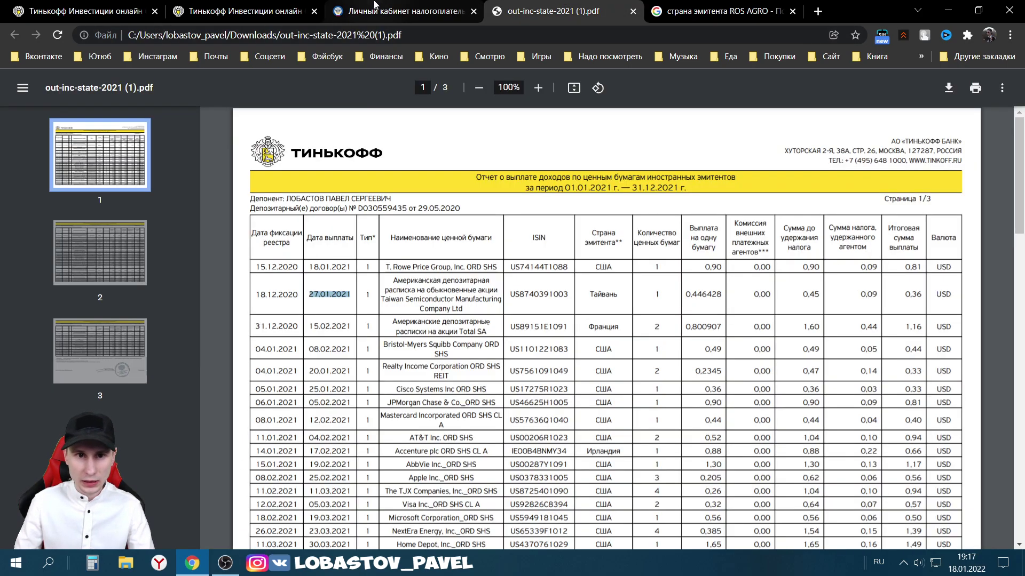
left_click(374, 10)
left_click(246, 320)
type("0.09")
left_click(389, 395)
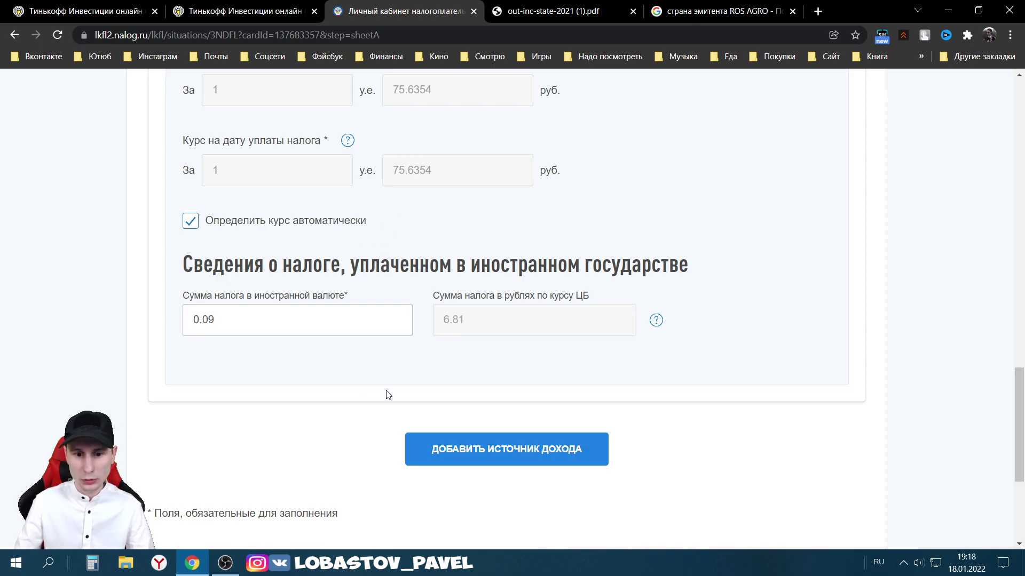
Step: Add a third income source to the declaration and look through the remaining dividend rows on page 2 of the income statement
key("ctrl+Tab")
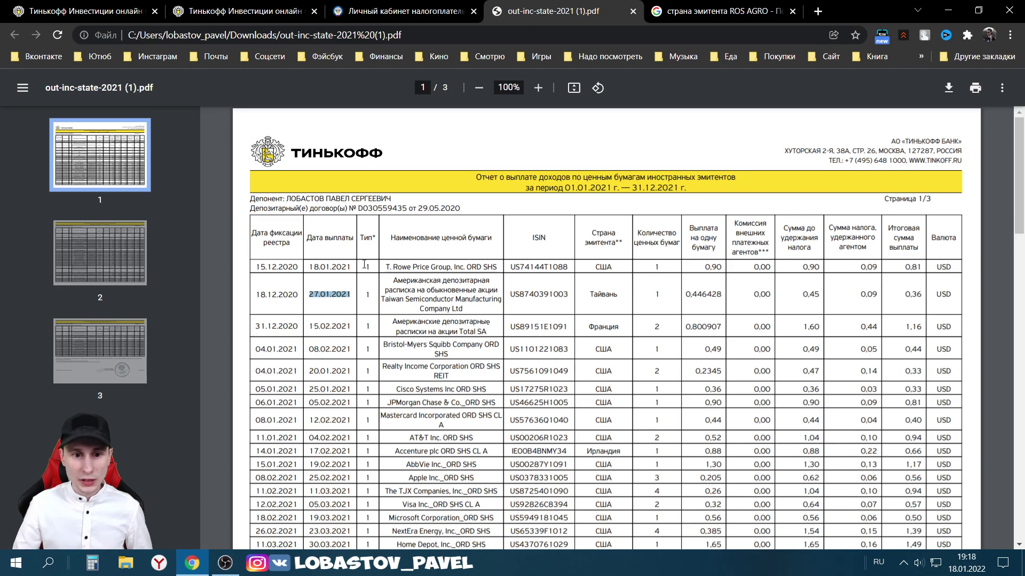
scroll(365, 265, "down", 12)
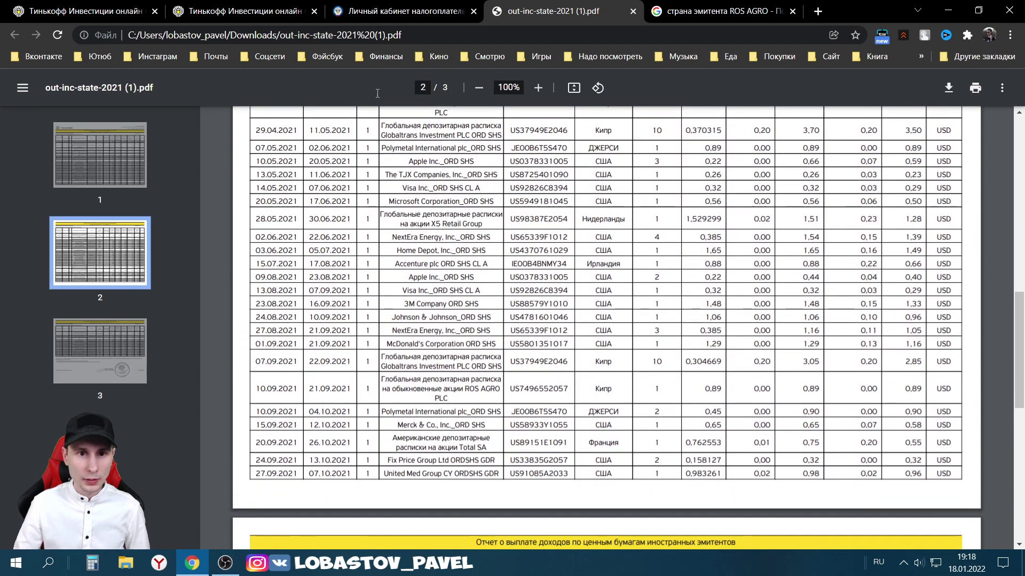
left_click(406, 13)
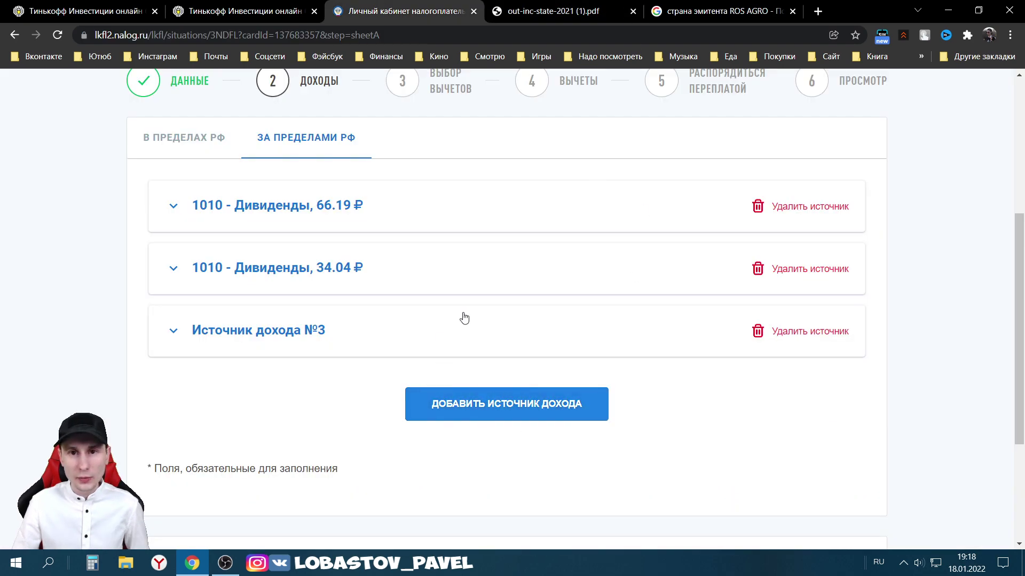
left_click(583, 8)
left_click_drag(314, 170, 481, 173)
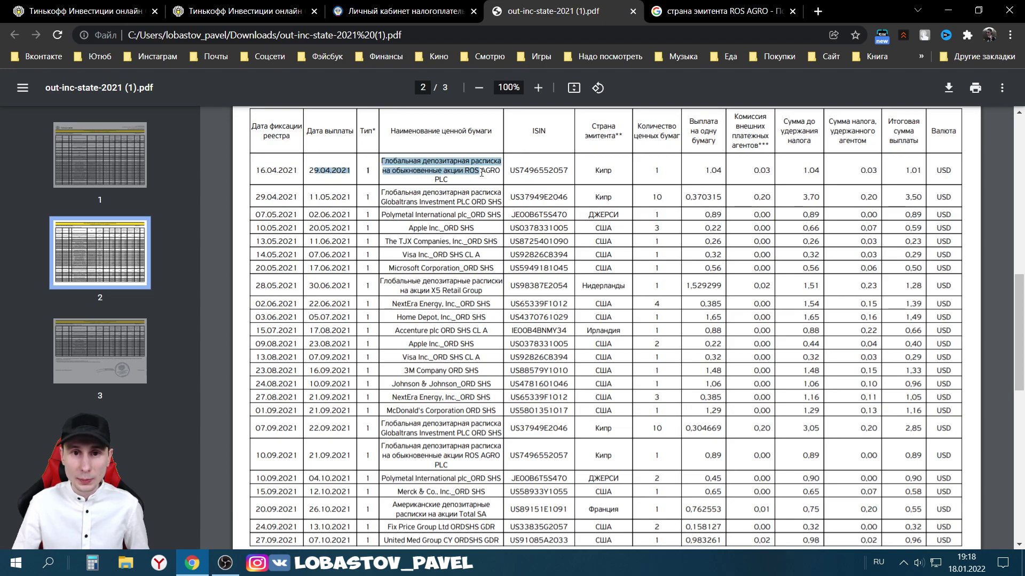
left_click(1023, 178)
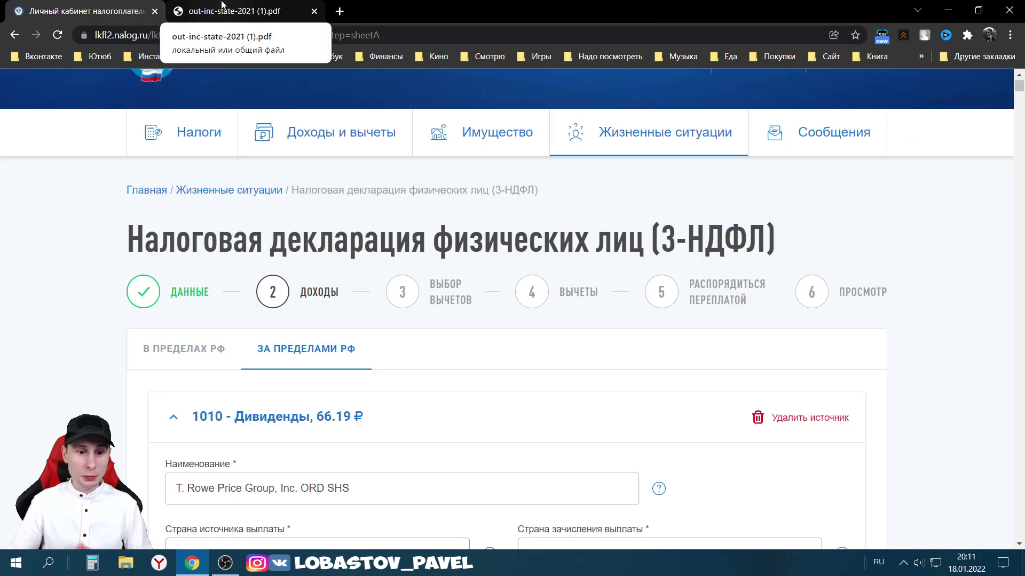
Step: Look over the filled-in income sources outside Russia, from the T. Rowe Price Group entry down to the last one
scroll(455, 176, "down", 6)
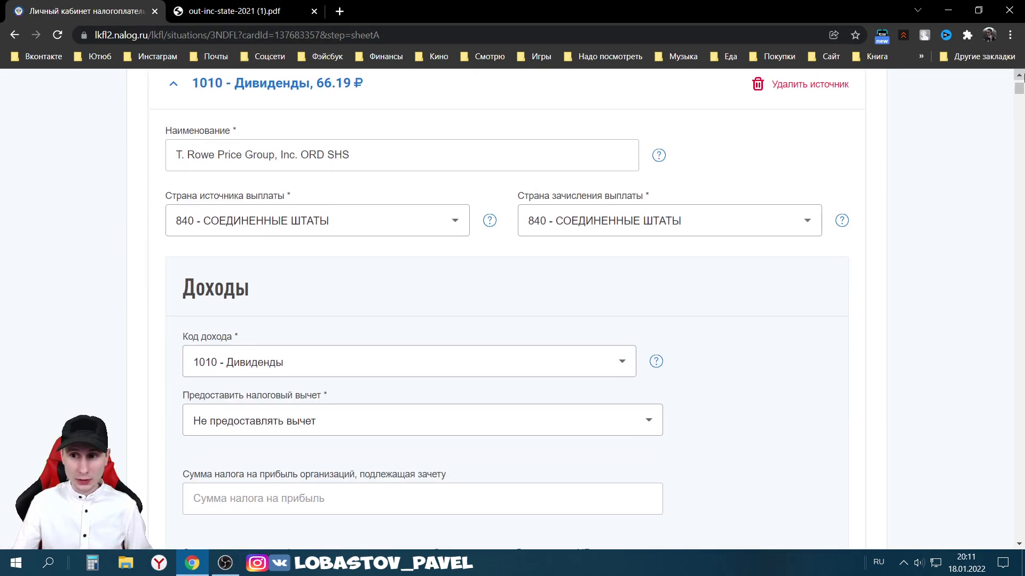
left_click_drag(1020, 89, 1020, 533)
scroll(434, 316, "up", 5)
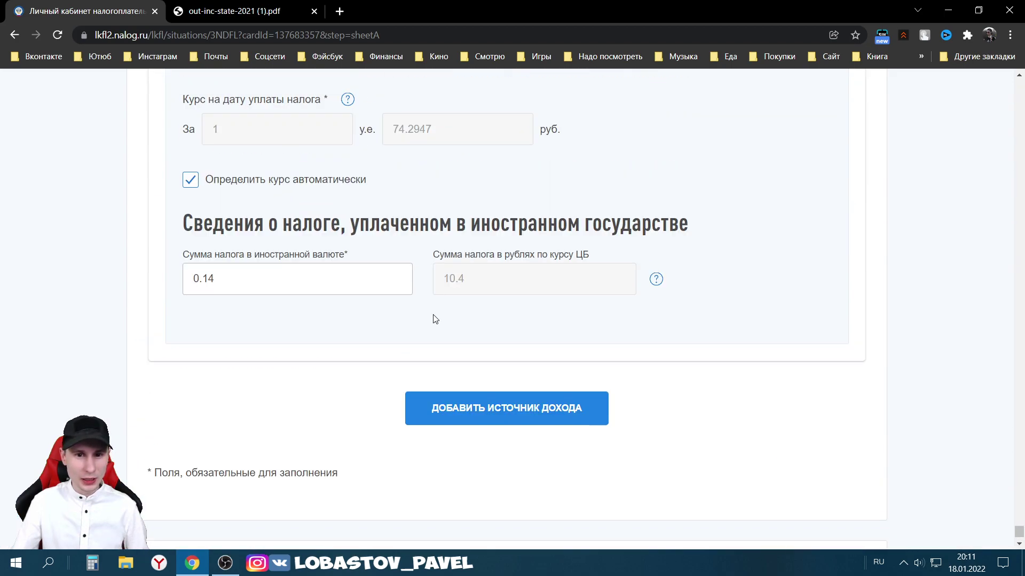
scroll(302, 286, "down", 4)
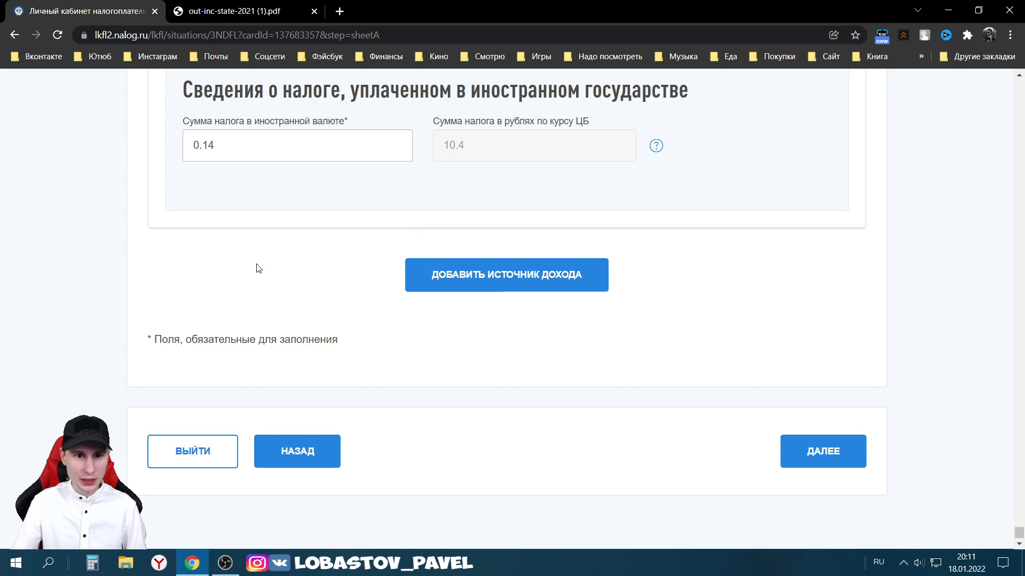
scroll(351, 305, "up", 7)
scroll(351, 304, "down", 7)
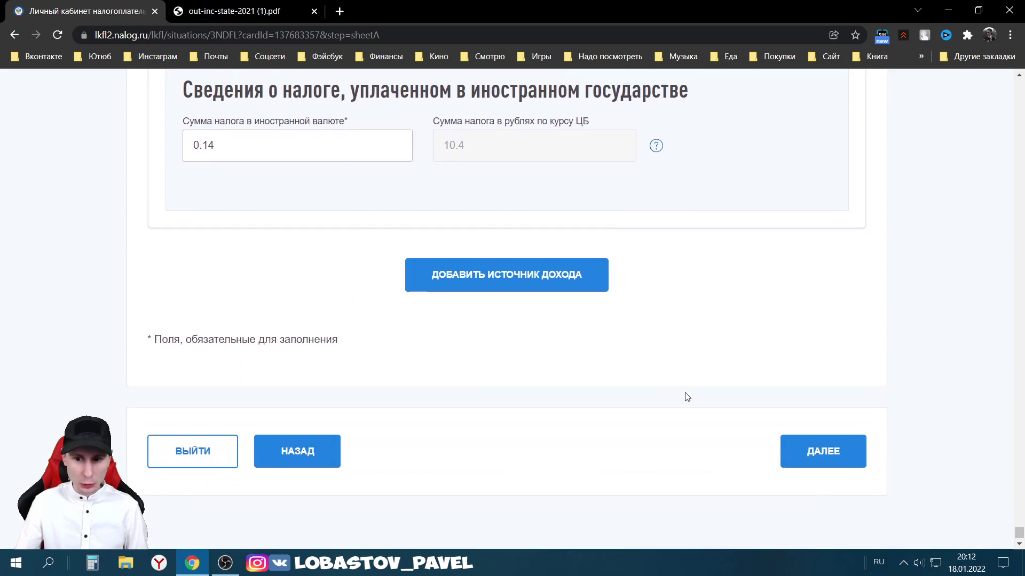
Step: Enable automatic exchange rate determination for the 0.44 dollar dividend source dated 23.08.2021
scroll(400, 374, "up", 10)
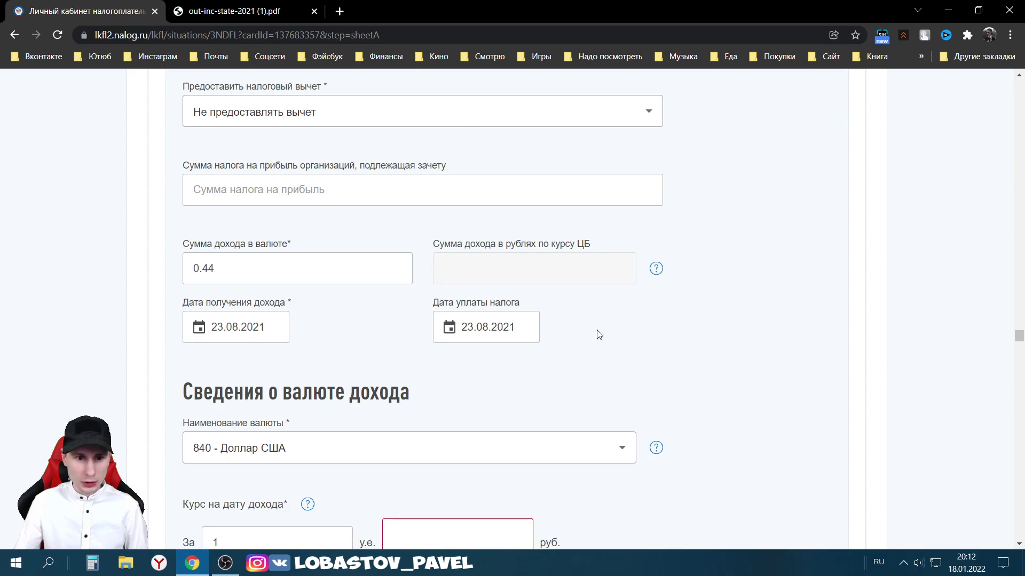
scroll(577, 340, "down", 2)
scroll(235, 373, "down", 1)
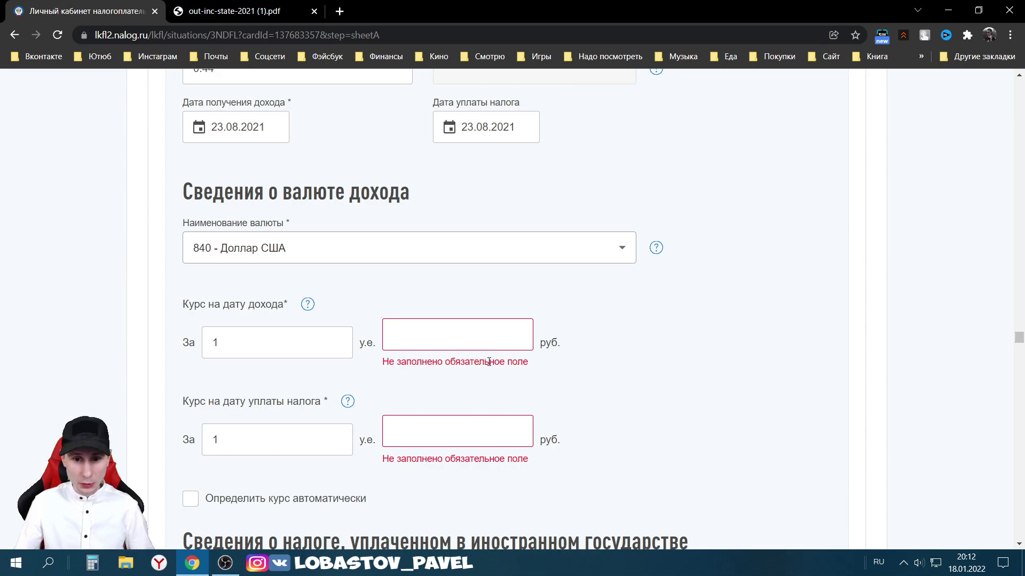
scroll(519, 367, "down", 1)
left_click(314, 415)
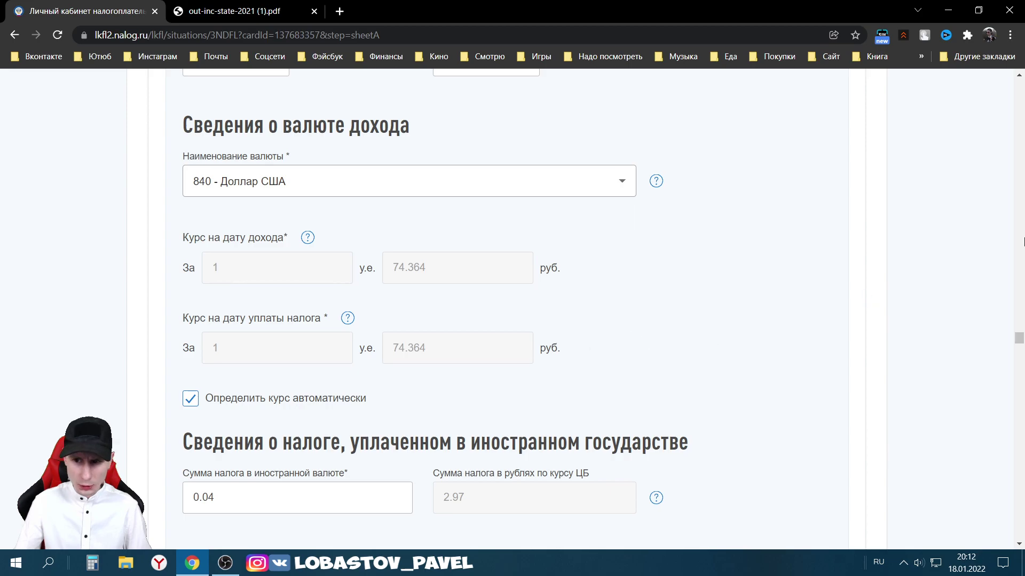
Step: Advance the declaration from the income stage to the final review, selecting no tax deductions and skipping the overpayment stage
scroll(853, 442, "down", 10)
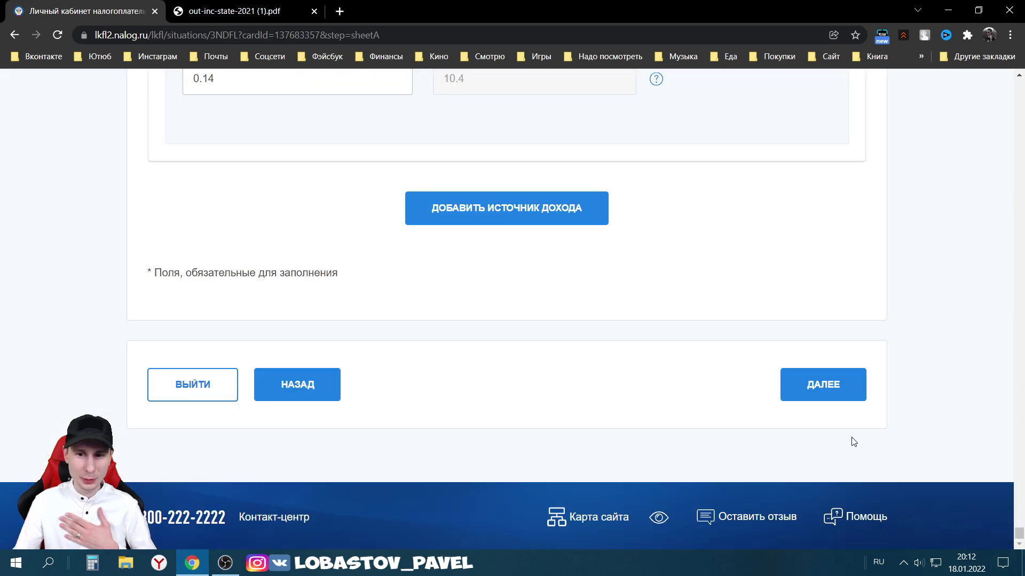
left_click(834, 403)
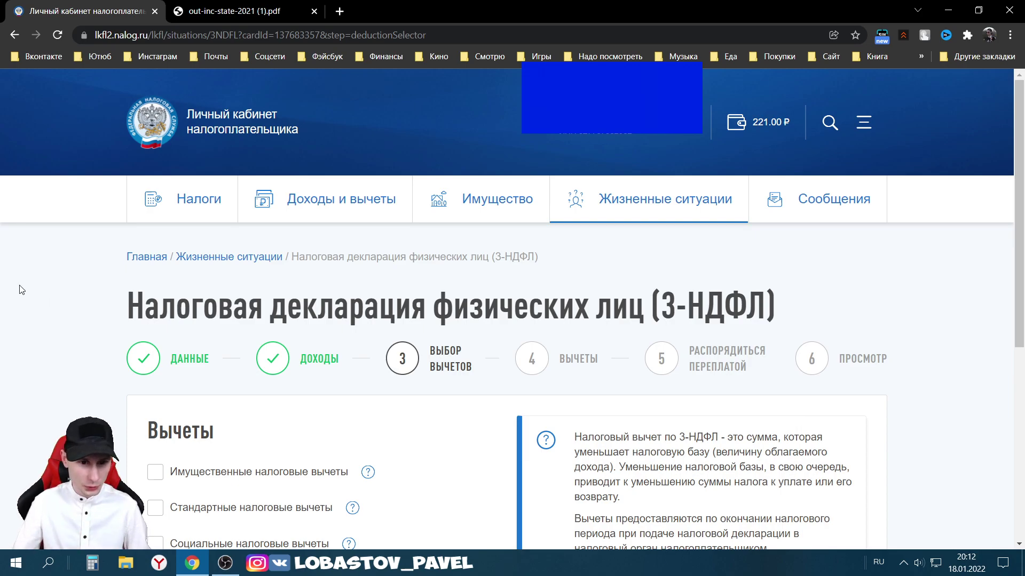
scroll(55, 274, "down", 4)
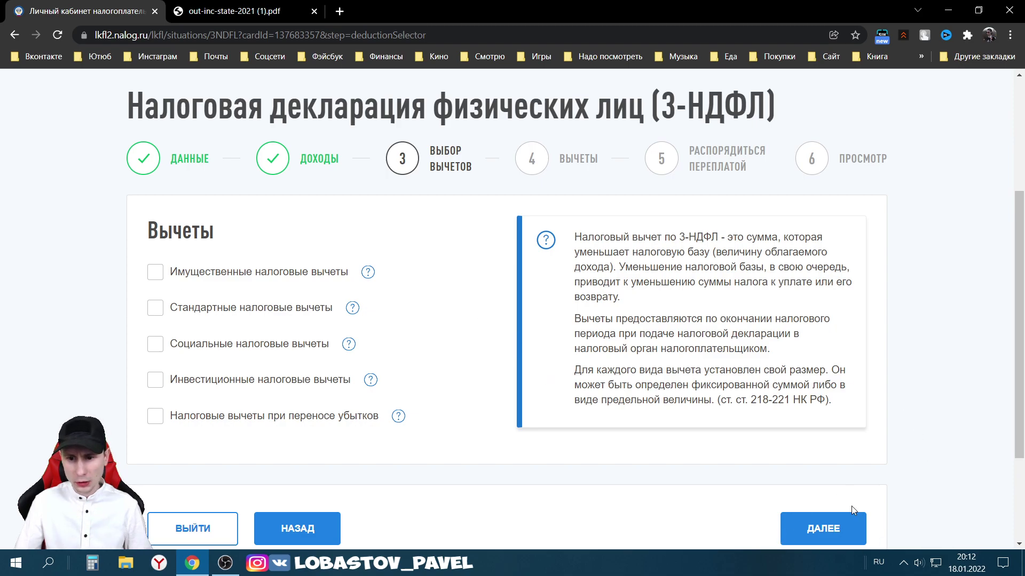
left_click(836, 525)
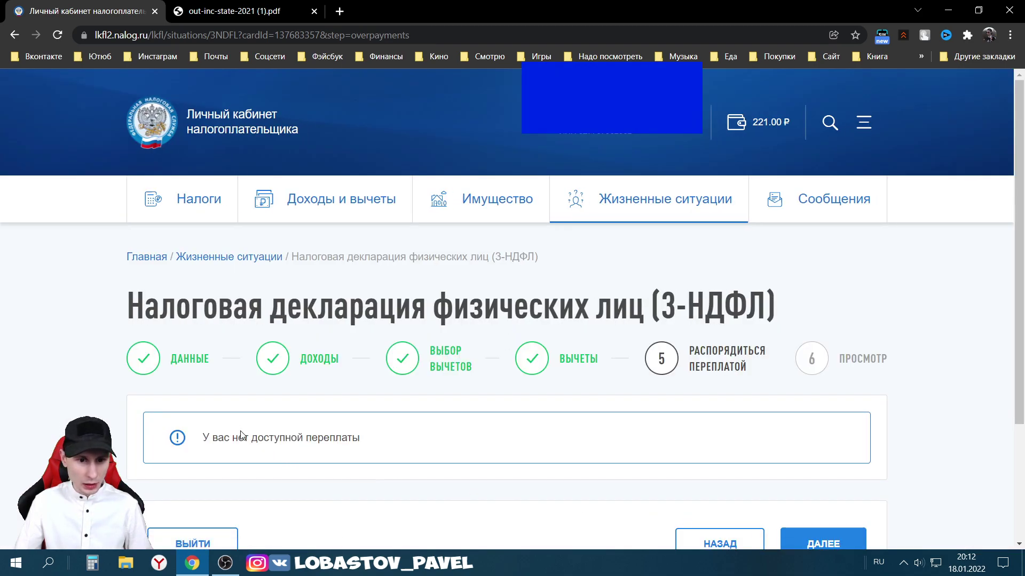
scroll(389, 434, "down", 3)
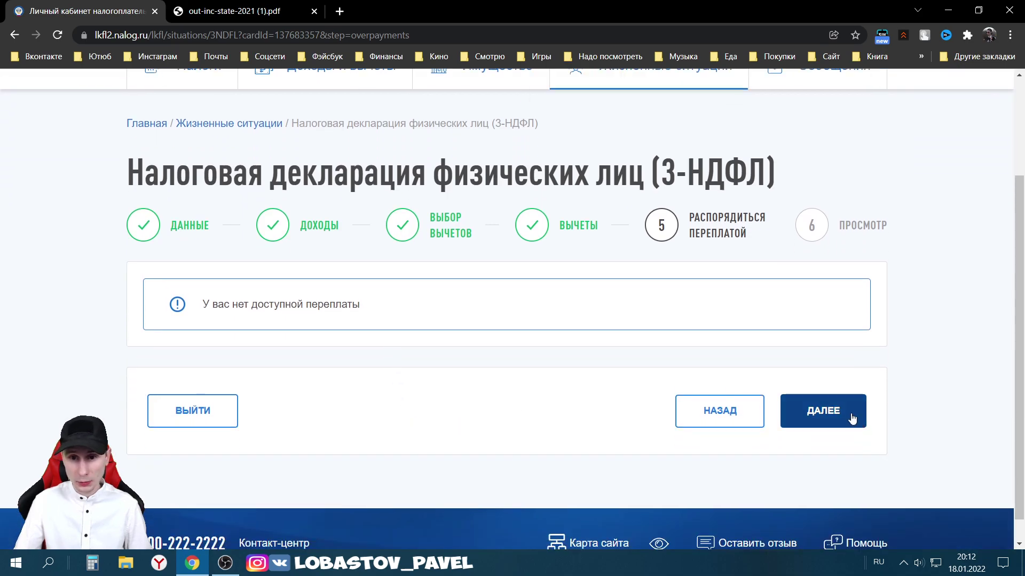
left_click(853, 419)
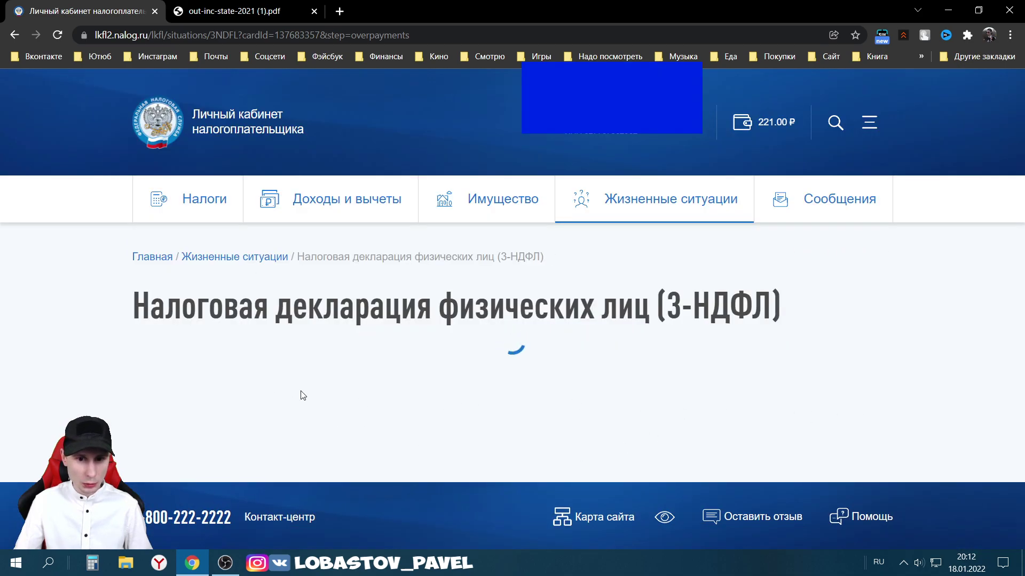
Step: Upload the income statement out-inc-state-2021 (1).pdf from Загрузки as an additional supporting document for the declaration
scroll(311, 382, "down", 4)
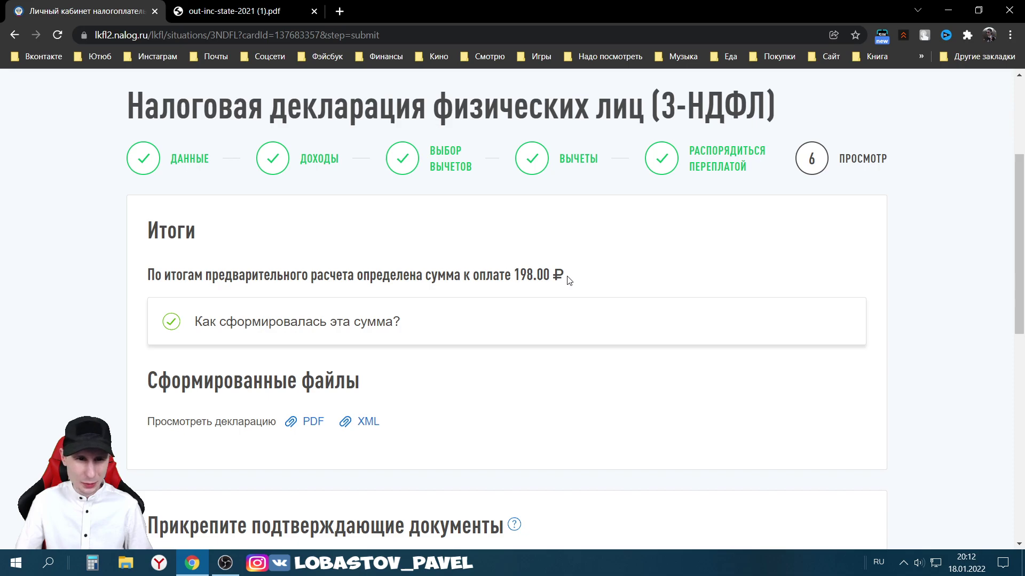
scroll(526, 280, "down", 1)
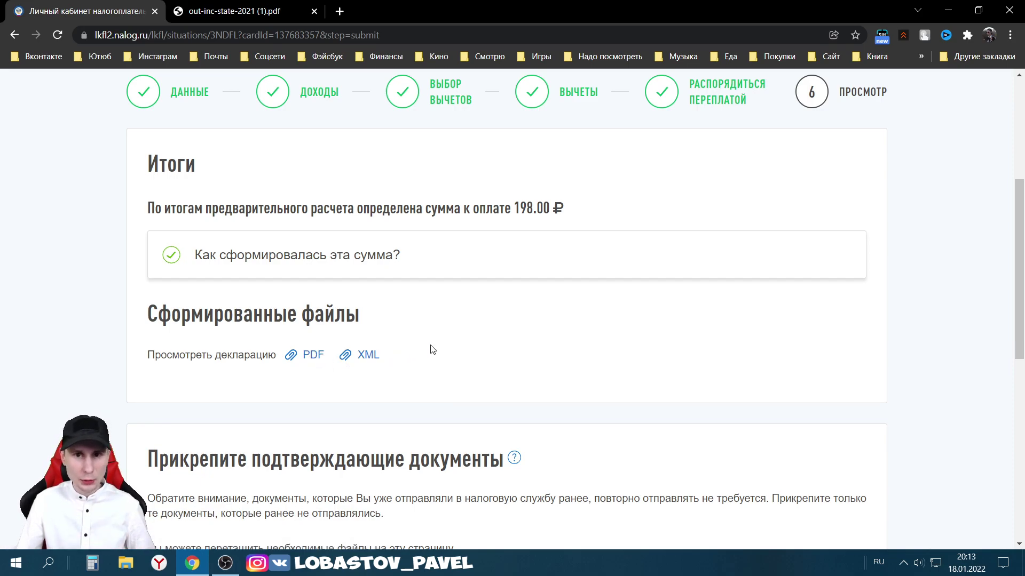
scroll(448, 325, "down", 3)
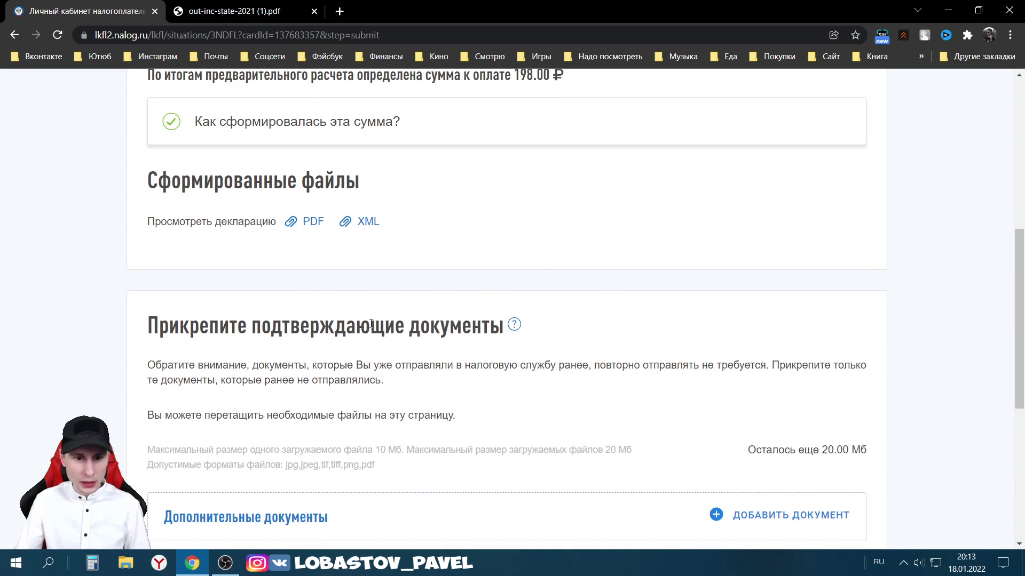
scroll(476, 326, "down", 3)
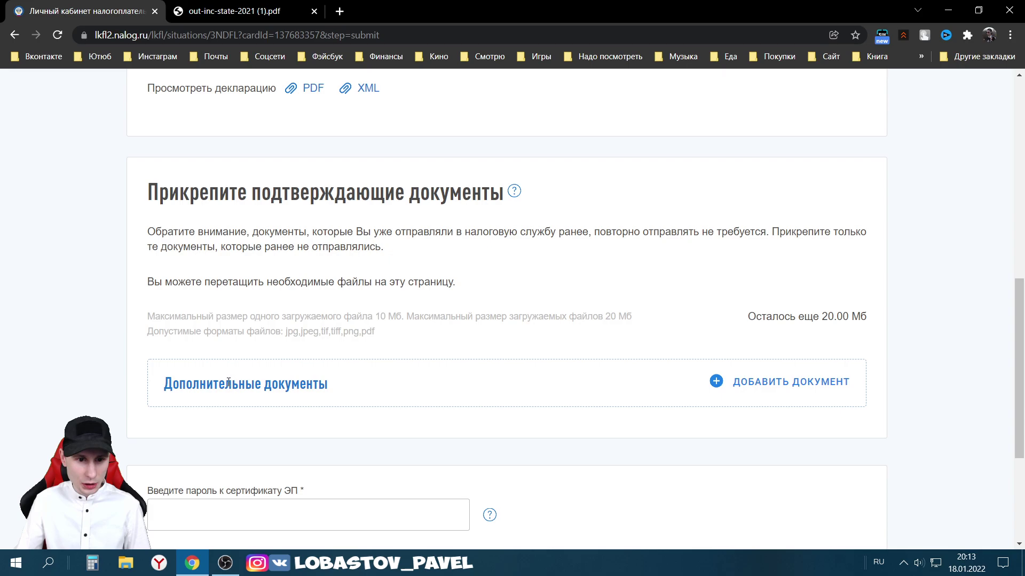
left_click(737, 383)
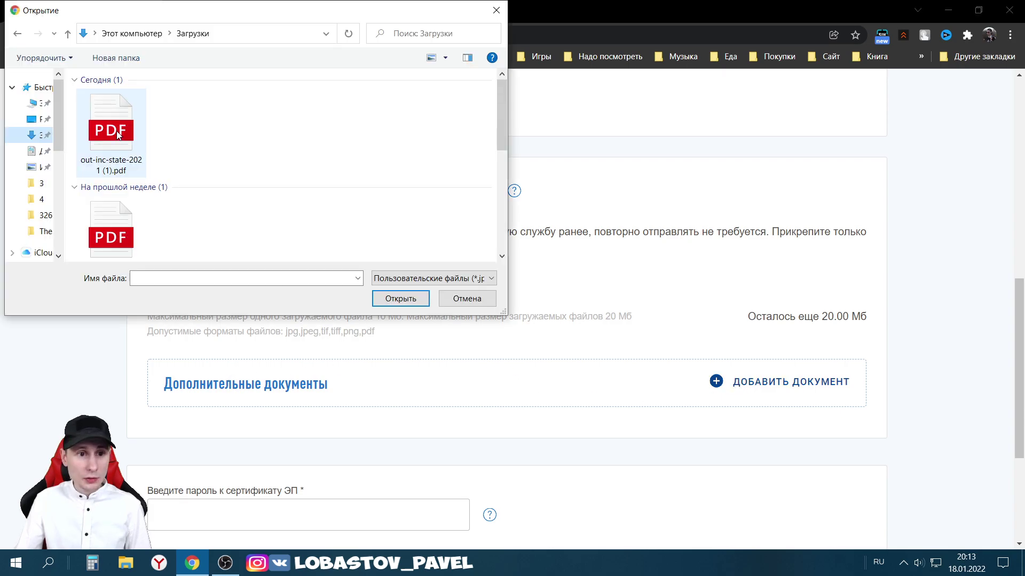
left_click(119, 135)
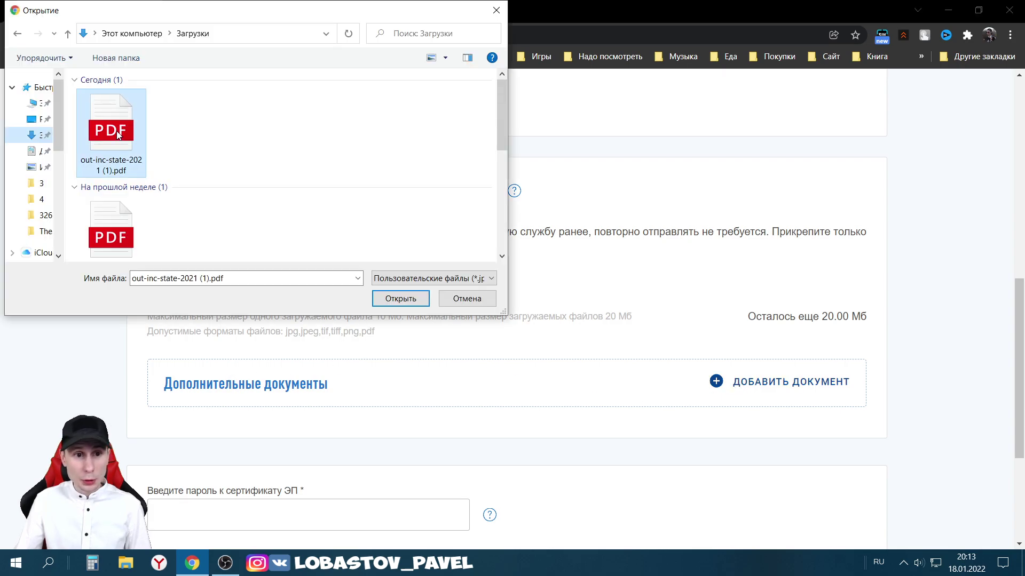
left_click(401, 298)
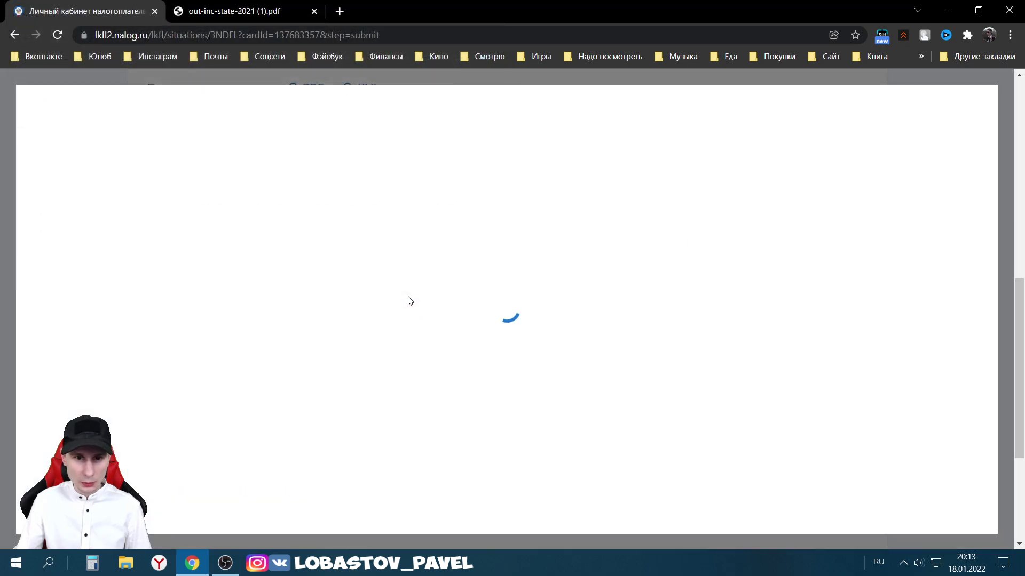